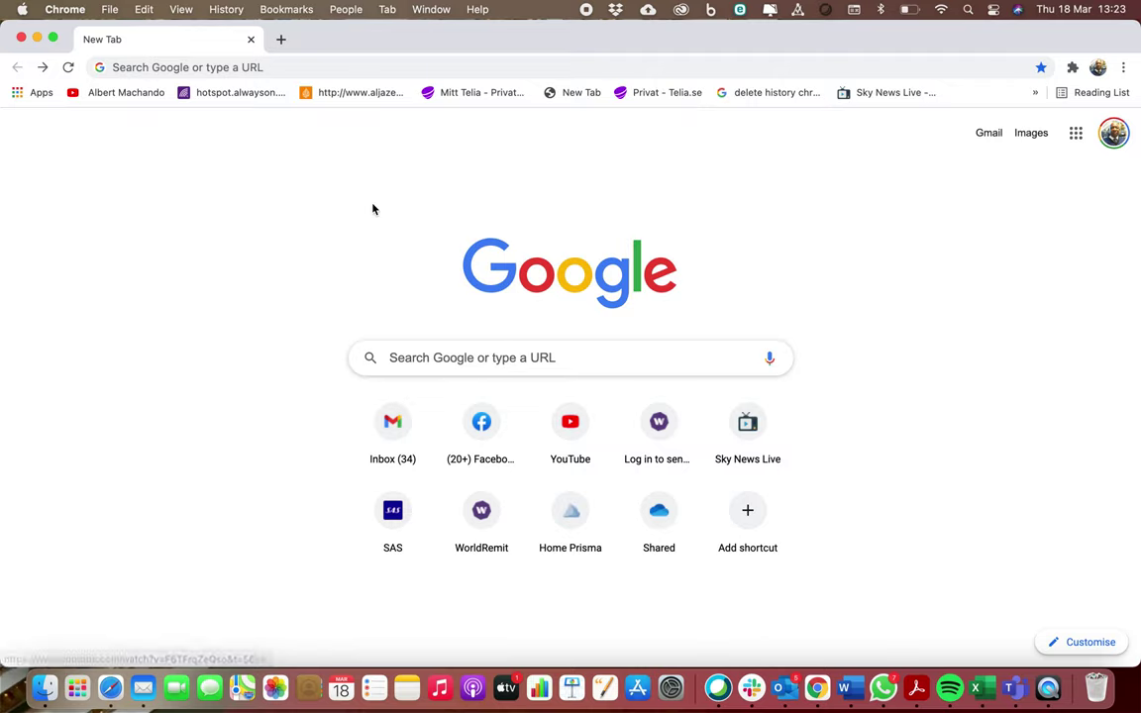
{"action": "left_click", "coordinate": [283, 67]}
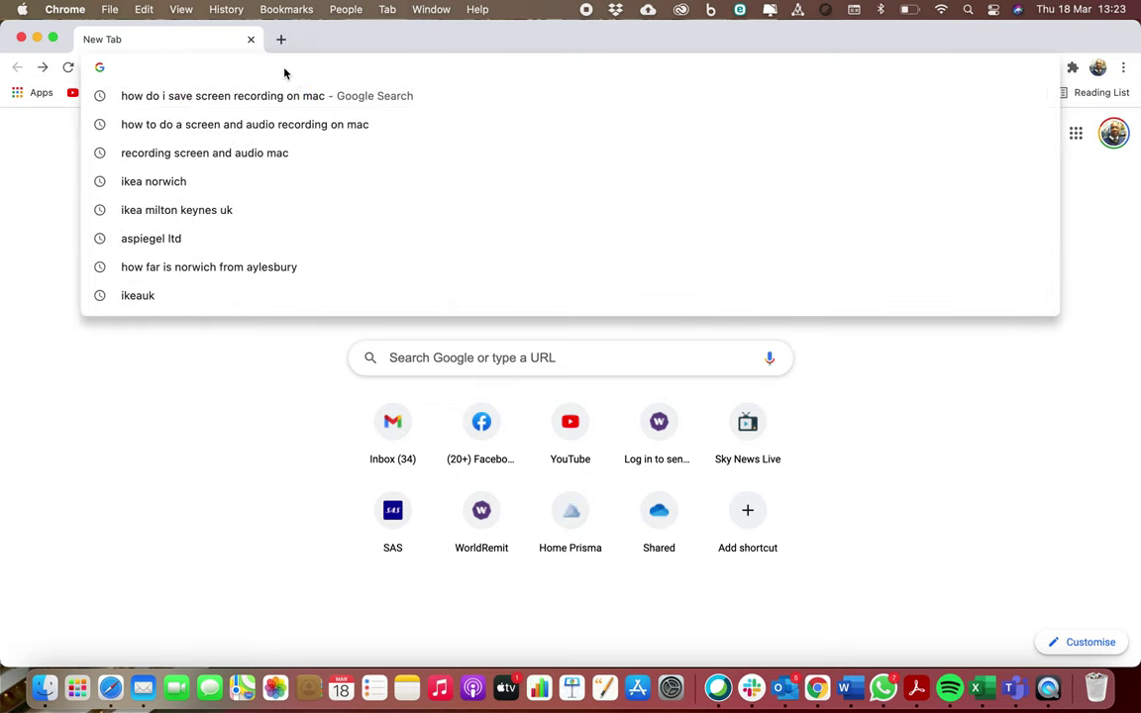
{"action": "type", "text": "https://www.thecn.com/login"}
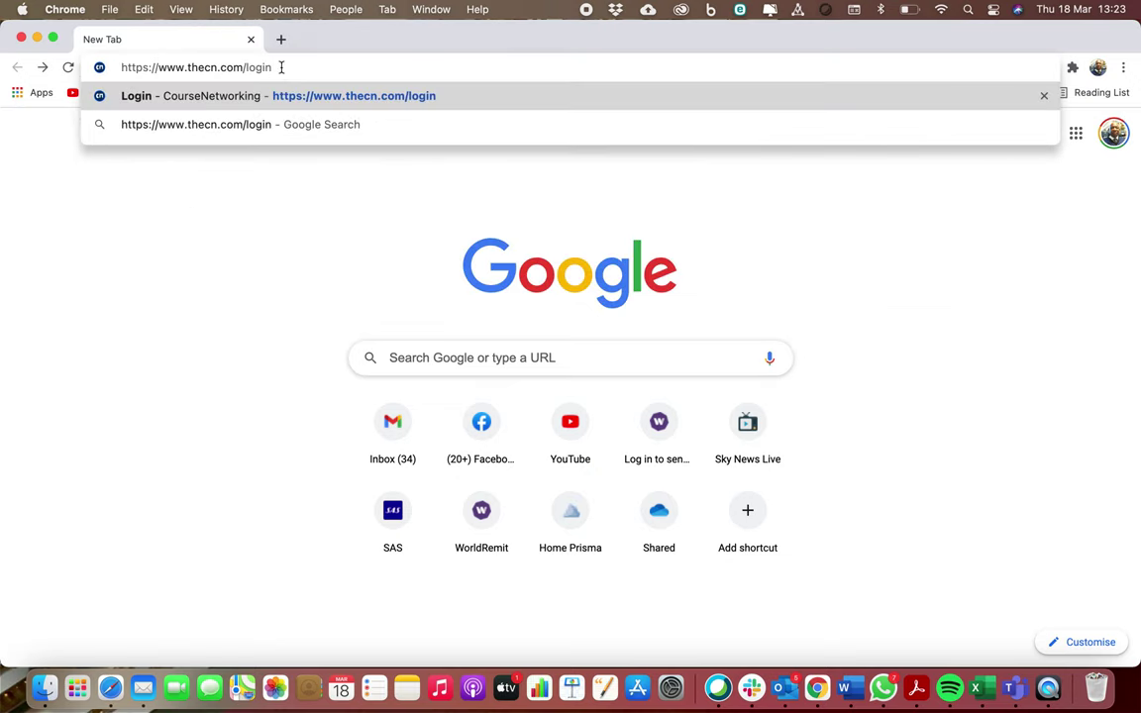
{"action": "left_click", "coordinate": [323, 97]}
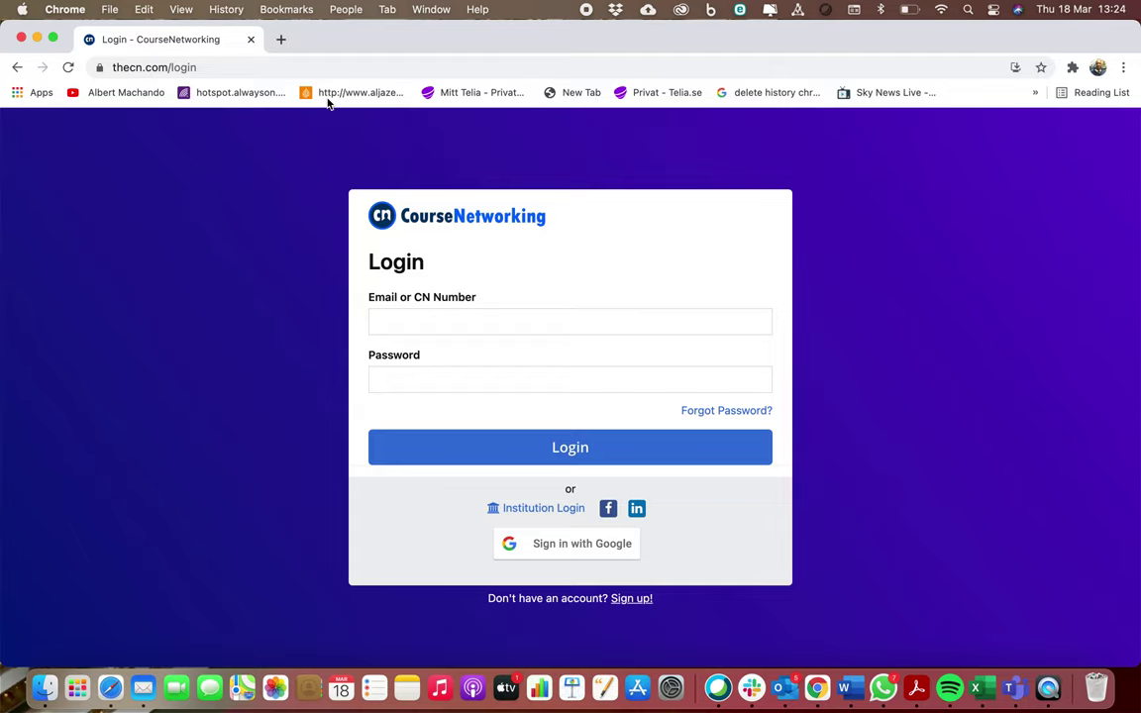
Log in with the saved university email from autofill and the account password
{"action": "left_click", "coordinate": [401, 317]}
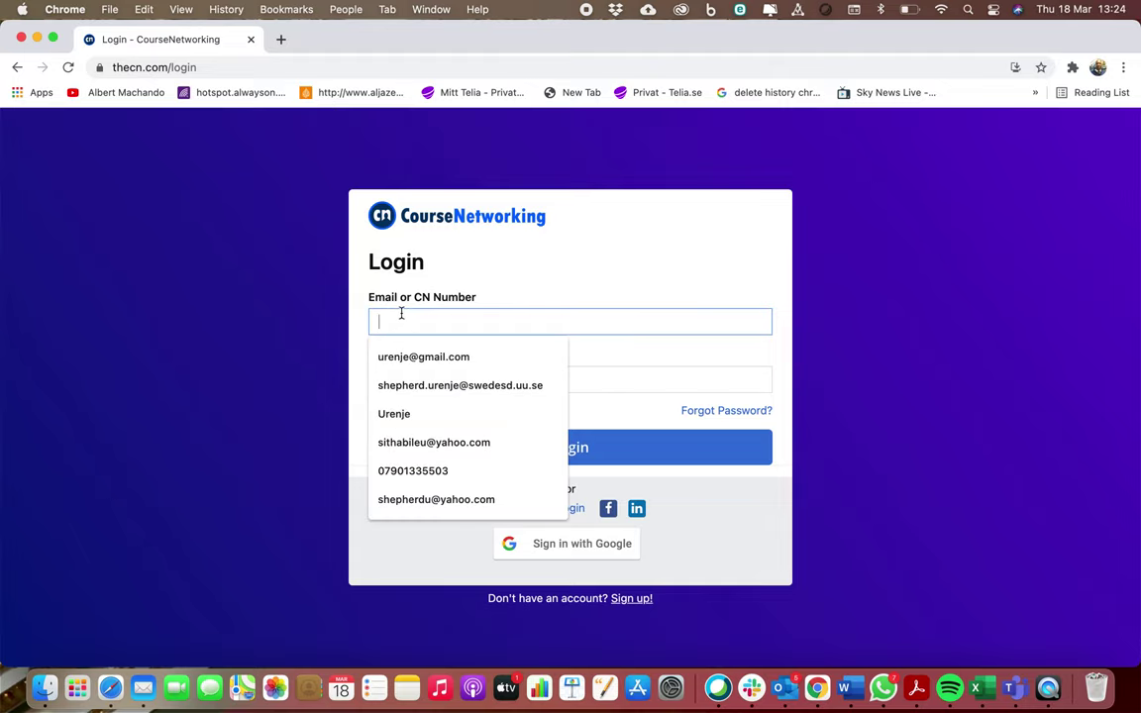
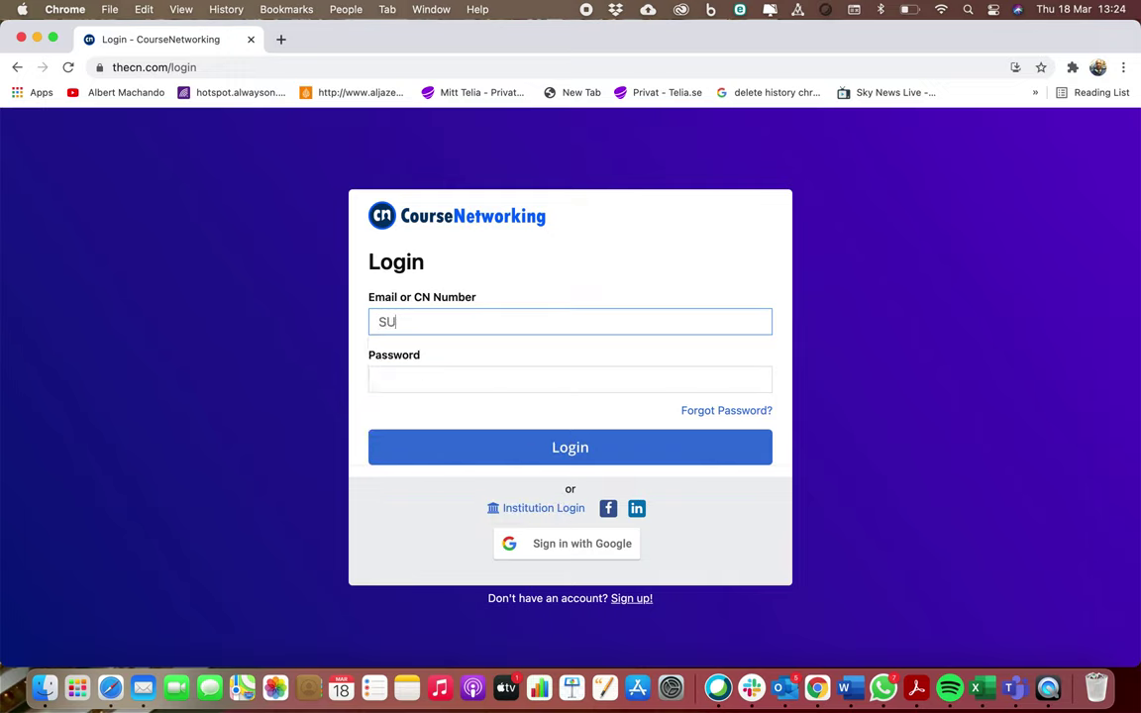
{"action": "left_click_drag", "start_coordinate": [433, 321], "coordinate": [379, 322]}
{"action": "key", "text": "BackSpace"}
{"action": "left_click", "coordinate": [396, 321]}
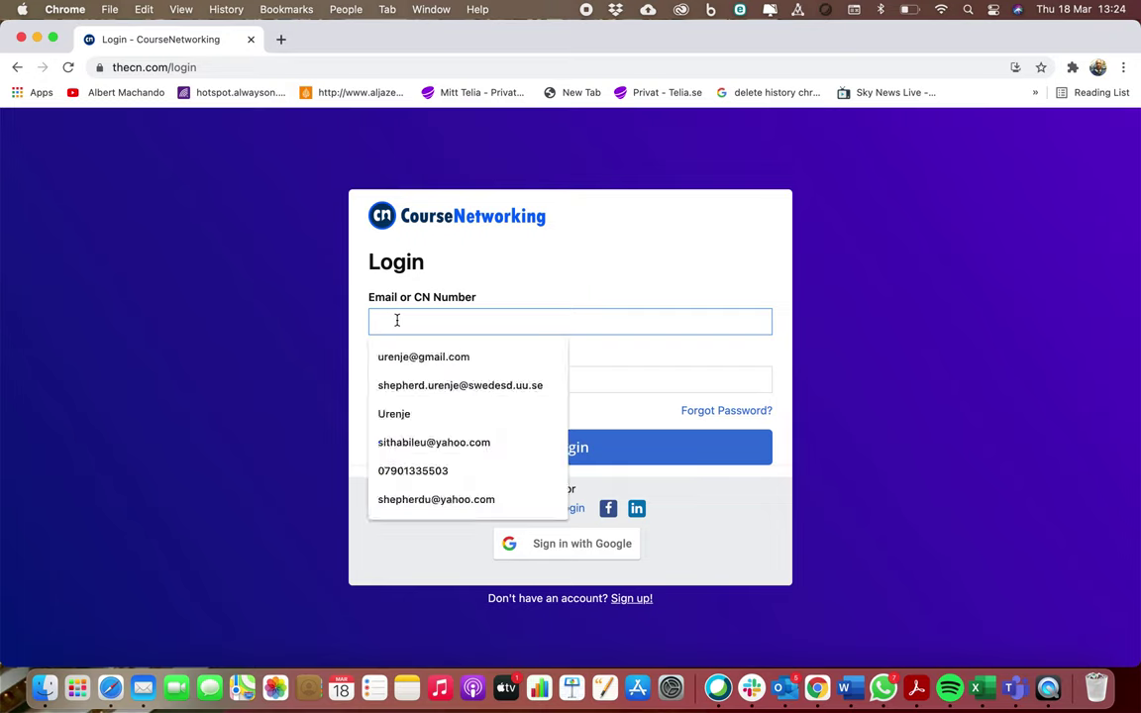
{"action": "left_click", "coordinate": [435, 384]}
{"action": "left_click", "coordinate": [415, 379]}
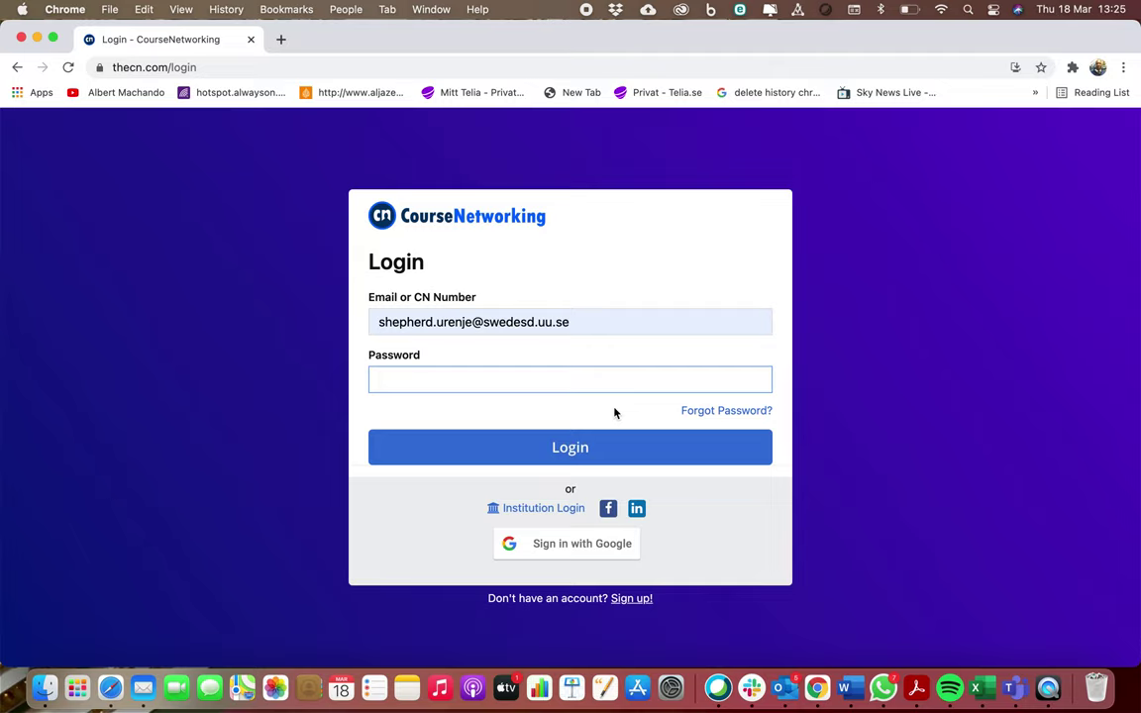
{"action": "left_click", "coordinate": [587, 449]}
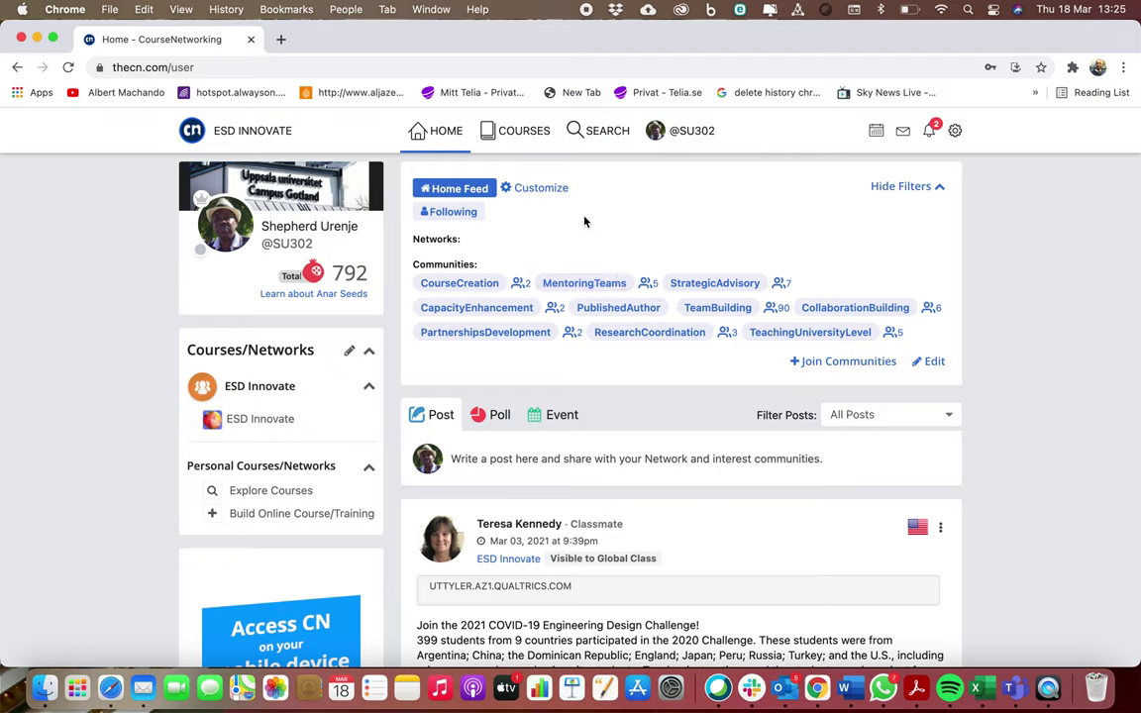
Open the ESD Innovate course from the COURSES menu
{"action": "left_click", "coordinate": [522, 132]}
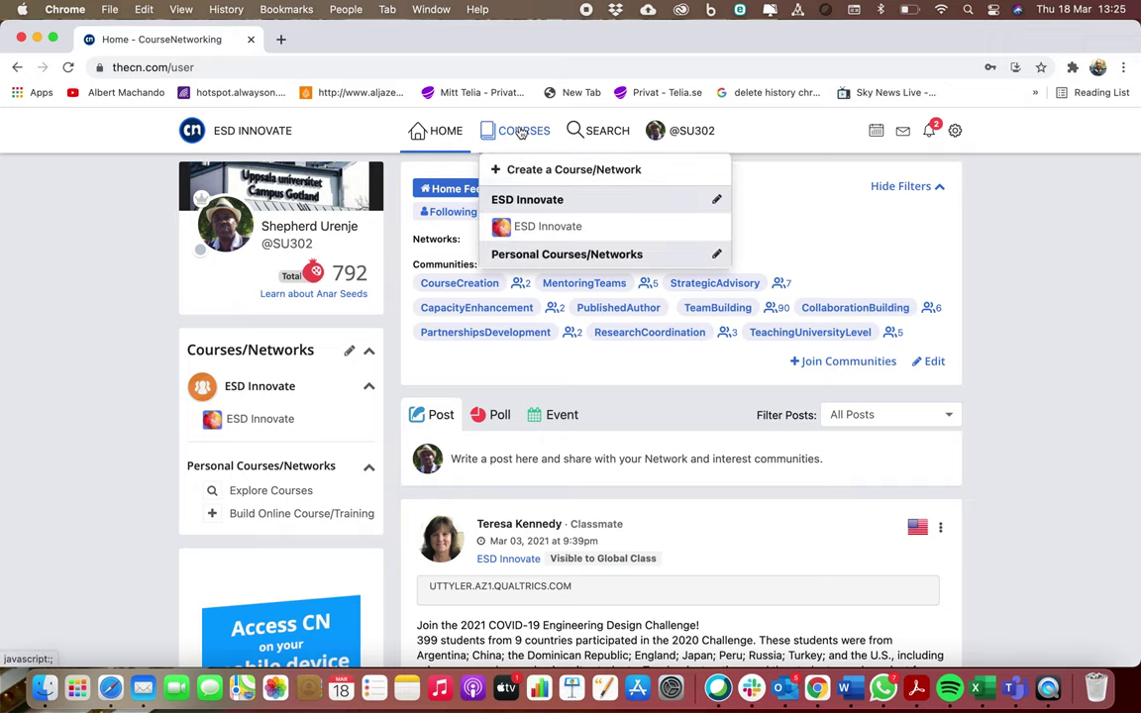
{"action": "left_click", "coordinate": [536, 227]}
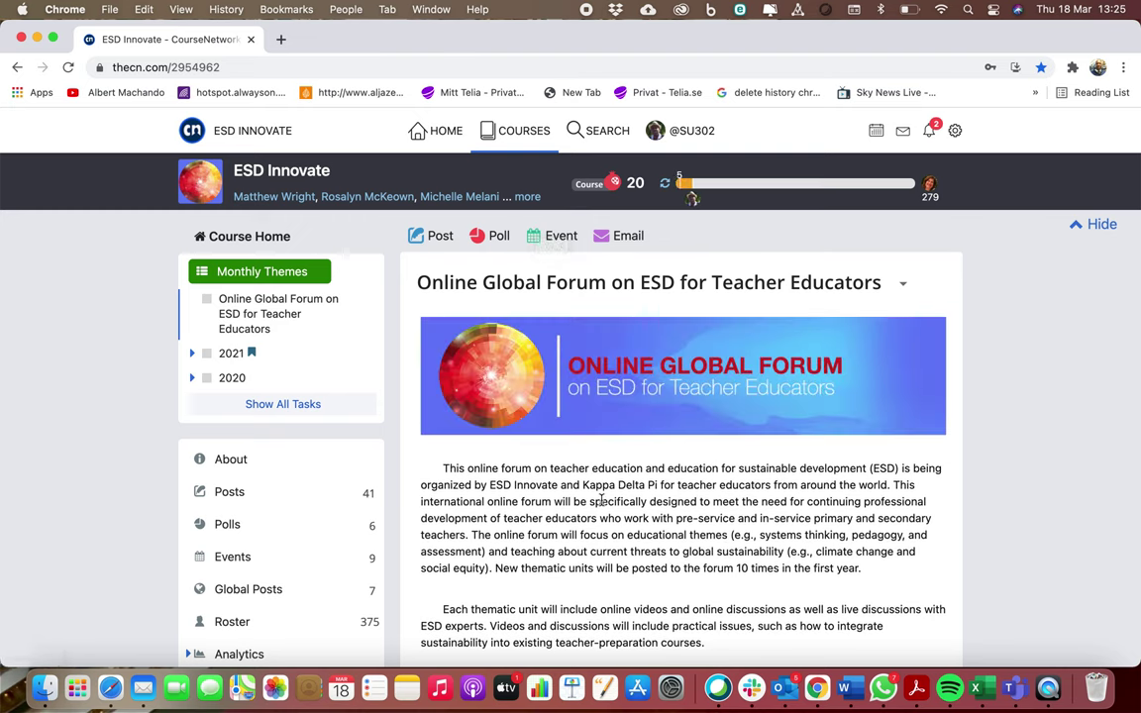
Scroll through the ESD Innovate course page, ending on the 2021 and 2020 monthly theme tables
{"action": "scroll", "coordinate": [602, 503], "scroll_direction": "down", "scroll_amount": 2}
{"action": "scroll", "coordinate": [601, 503], "scroll_direction": "down", "scroll_amount": 1}
{"action": "scroll", "coordinate": [601, 505], "scroll_direction": "down", "scroll_amount": 3}
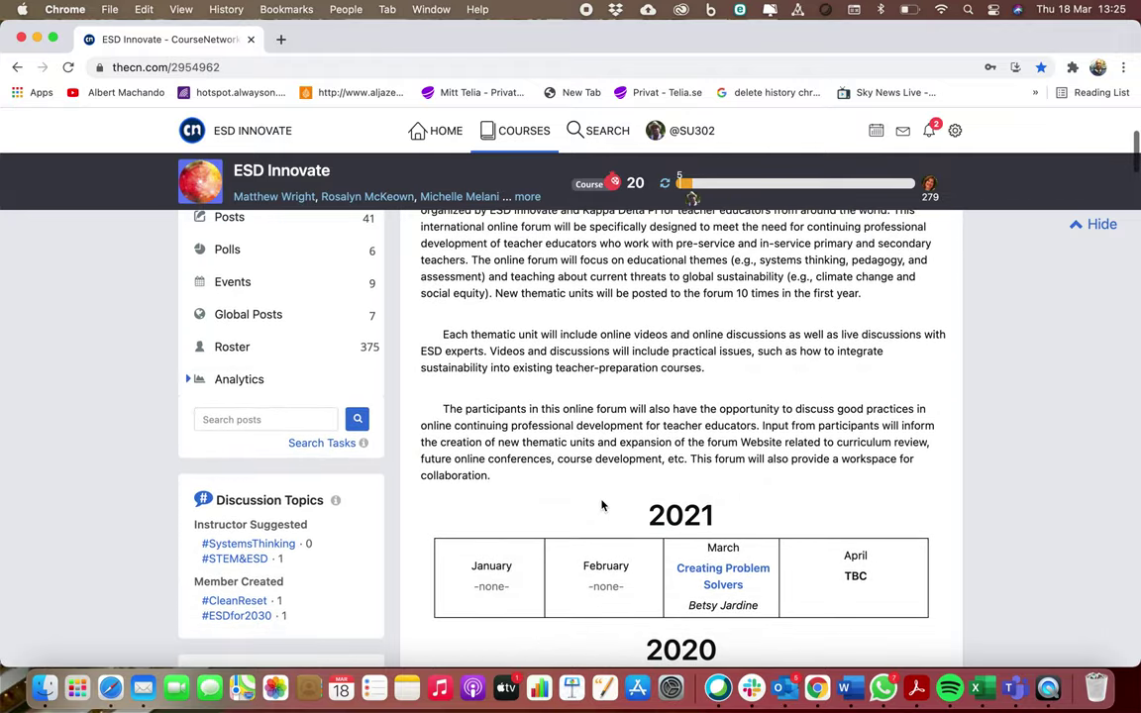
{"action": "scroll", "coordinate": [601, 505], "scroll_direction": "down", "scroll_amount": 1}
{"action": "scroll", "coordinate": [601, 505], "scroll_direction": "down", "scroll_amount": 2}
{"action": "scroll", "coordinate": [601, 505], "scroll_direction": "down", "scroll_amount": 2}
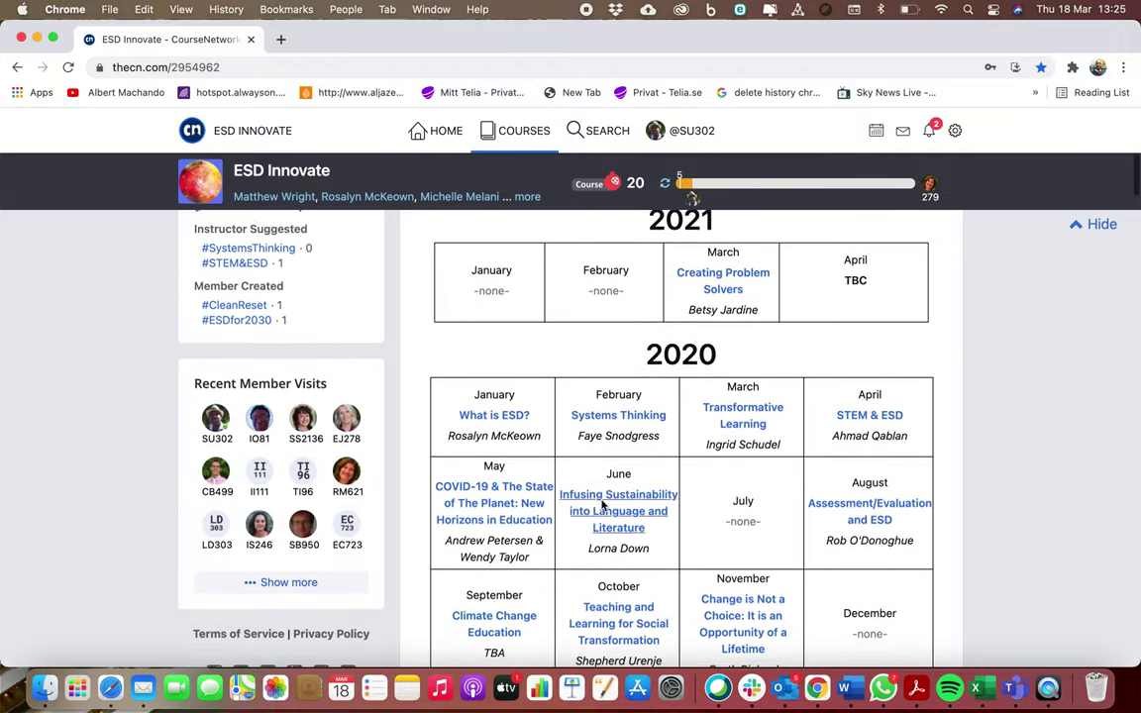
{"action": "scroll", "coordinate": [601, 505], "scroll_direction": "down", "scroll_amount": 2}
{"action": "scroll", "coordinate": [601, 505], "scroll_direction": "down", "scroll_amount": 2}
{"action": "scroll", "coordinate": [602, 505], "scroll_direction": "down", "scroll_amount": 3}
{"action": "scroll", "coordinate": [602, 505], "scroll_direction": "down", "scroll_amount": 2}
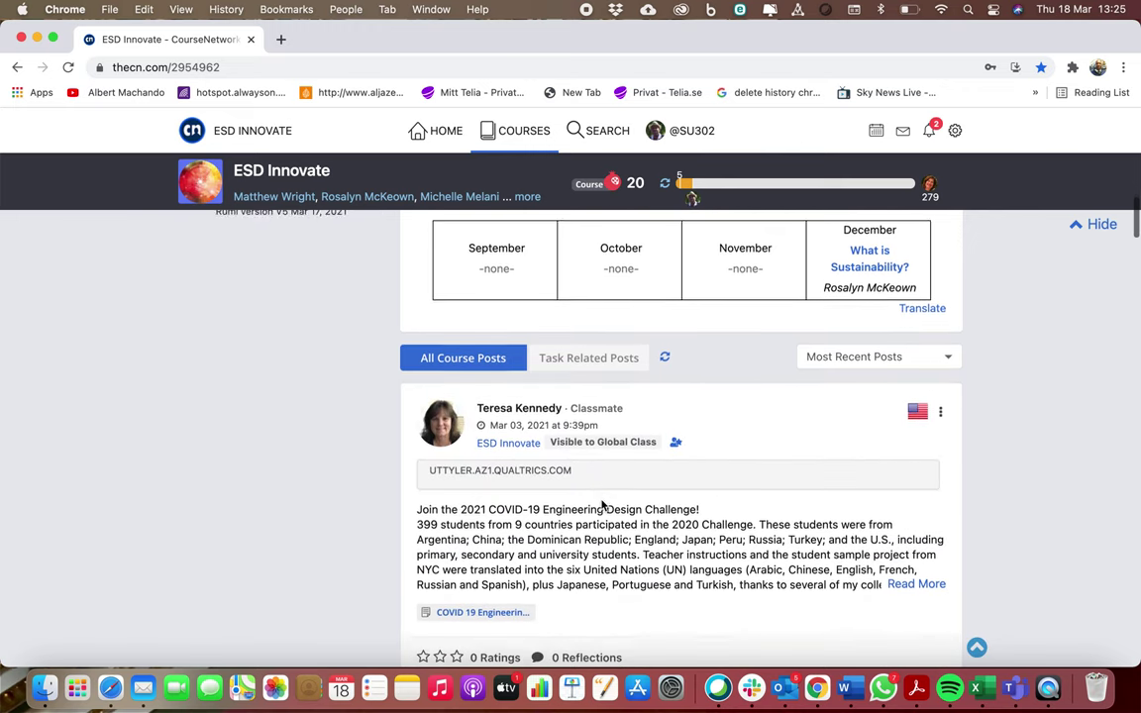
{"action": "scroll", "coordinate": [602, 505], "scroll_direction": "down", "scroll_amount": 1}
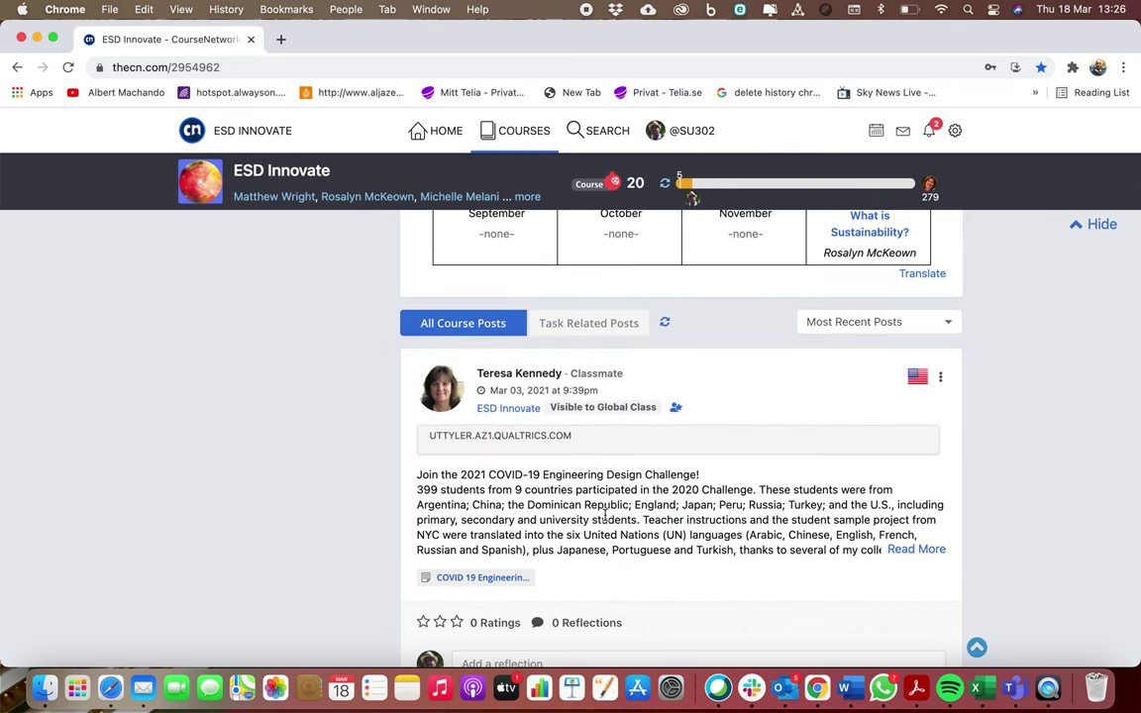
{"action": "scroll", "coordinate": [604, 514], "scroll_direction": "up", "scroll_amount": 2}
{"action": "scroll", "coordinate": [604, 514], "scroll_direction": "up", "scroll_amount": 6}
{"action": "scroll", "coordinate": [604, 514], "scroll_direction": "up", "scroll_amount": 3}
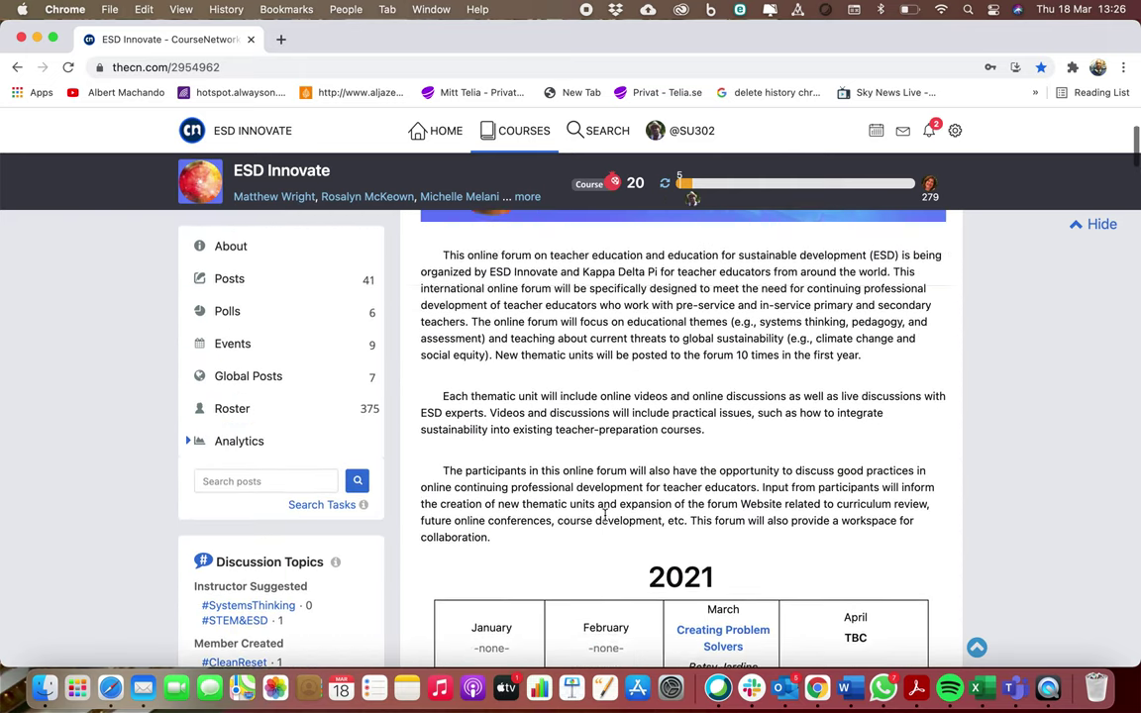
{"action": "scroll", "coordinate": [605, 514], "scroll_direction": "up", "scroll_amount": 1}
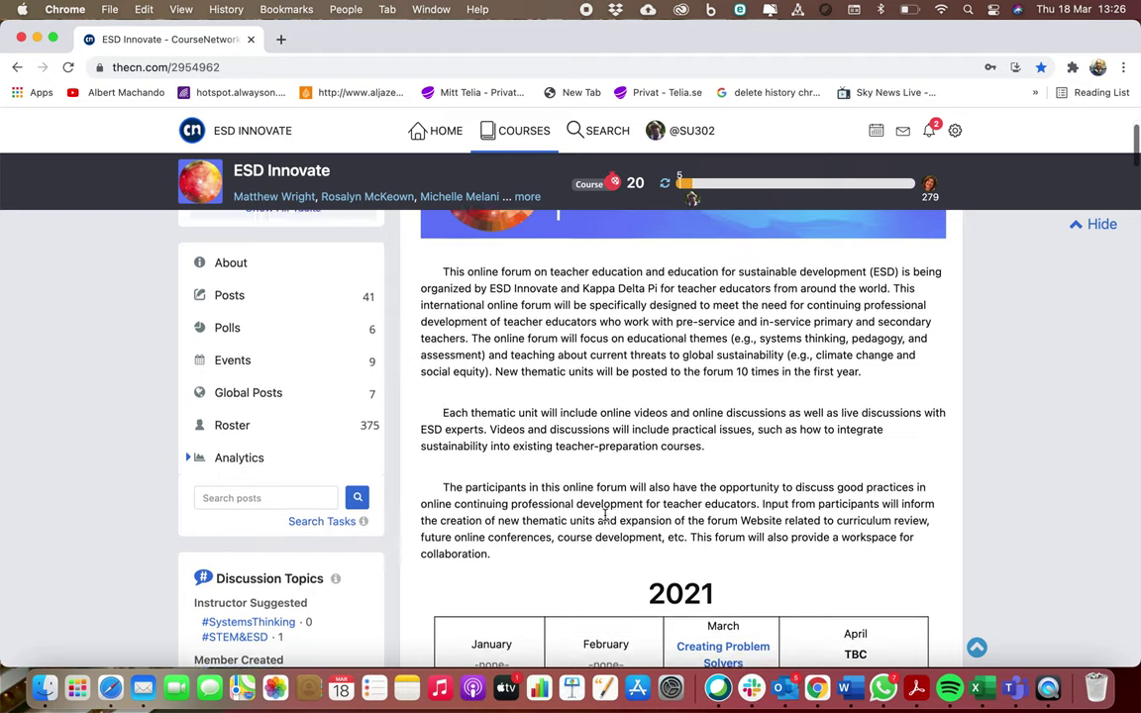
{"action": "scroll", "coordinate": [604, 514], "scroll_direction": "down", "scroll_amount": 1}
{"action": "scroll", "coordinate": [604, 514], "scroll_direction": "down", "scroll_amount": 1}
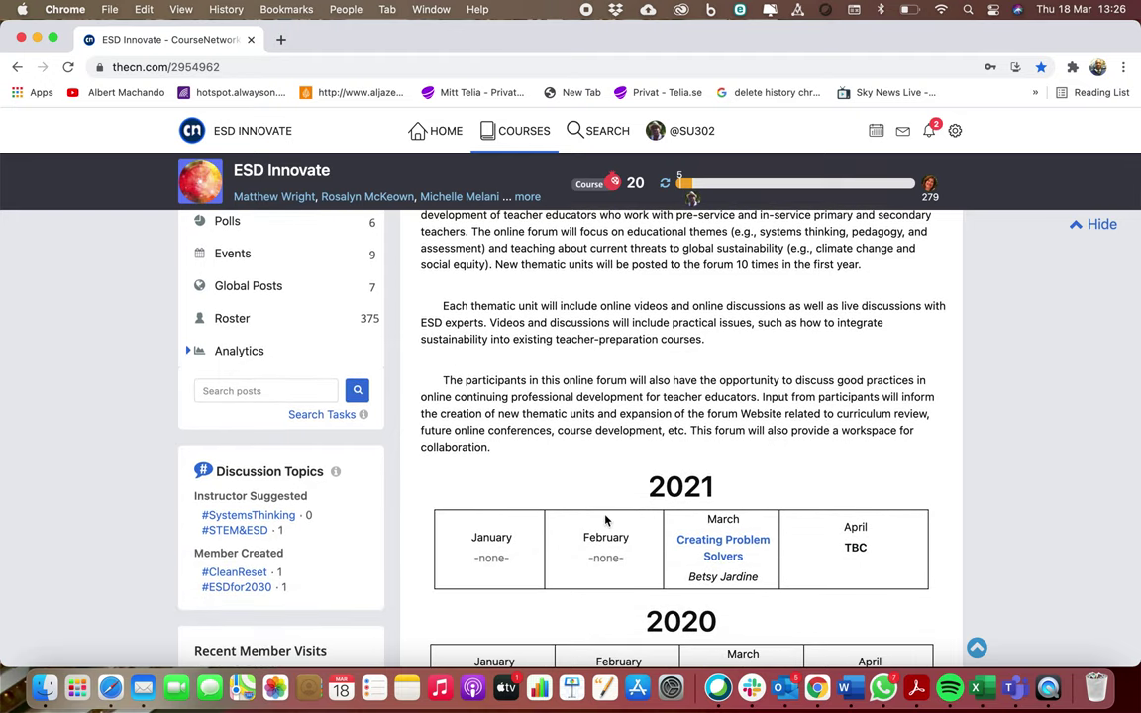
{"action": "scroll", "coordinate": [605, 511], "scroll_direction": "down", "scroll_amount": 1}
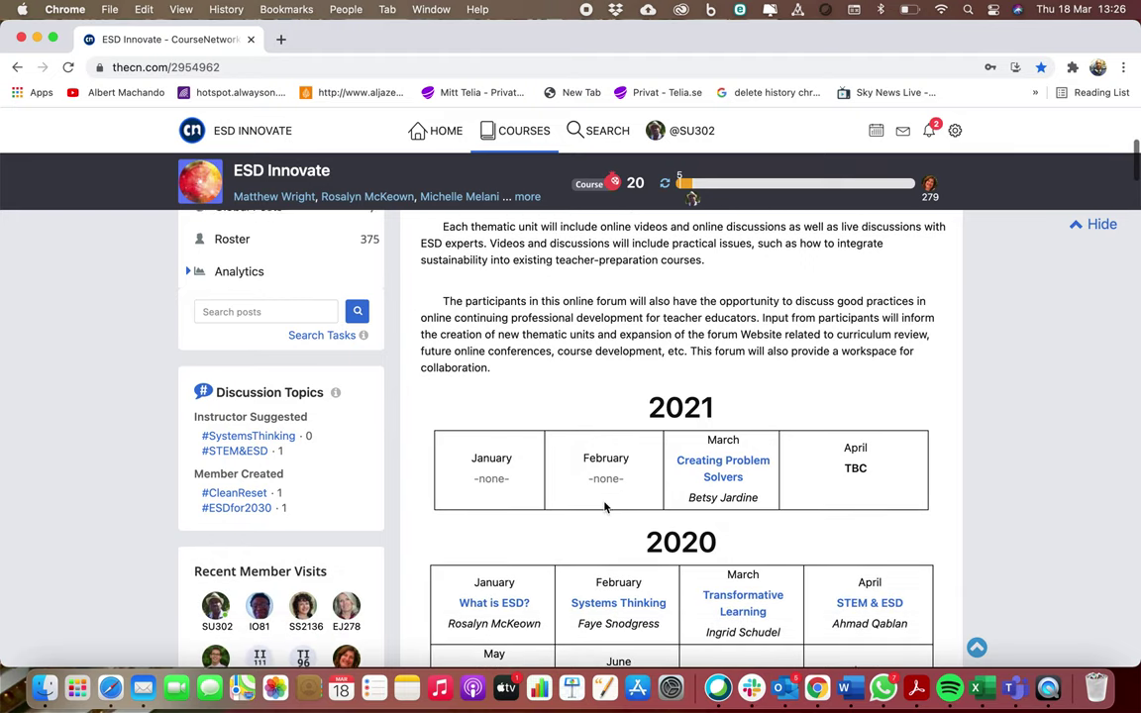
{"action": "scroll", "coordinate": [605, 506], "scroll_direction": "down", "scroll_amount": 1}
{"action": "scroll", "coordinate": [604, 506], "scroll_direction": "down", "scroll_amount": 1}
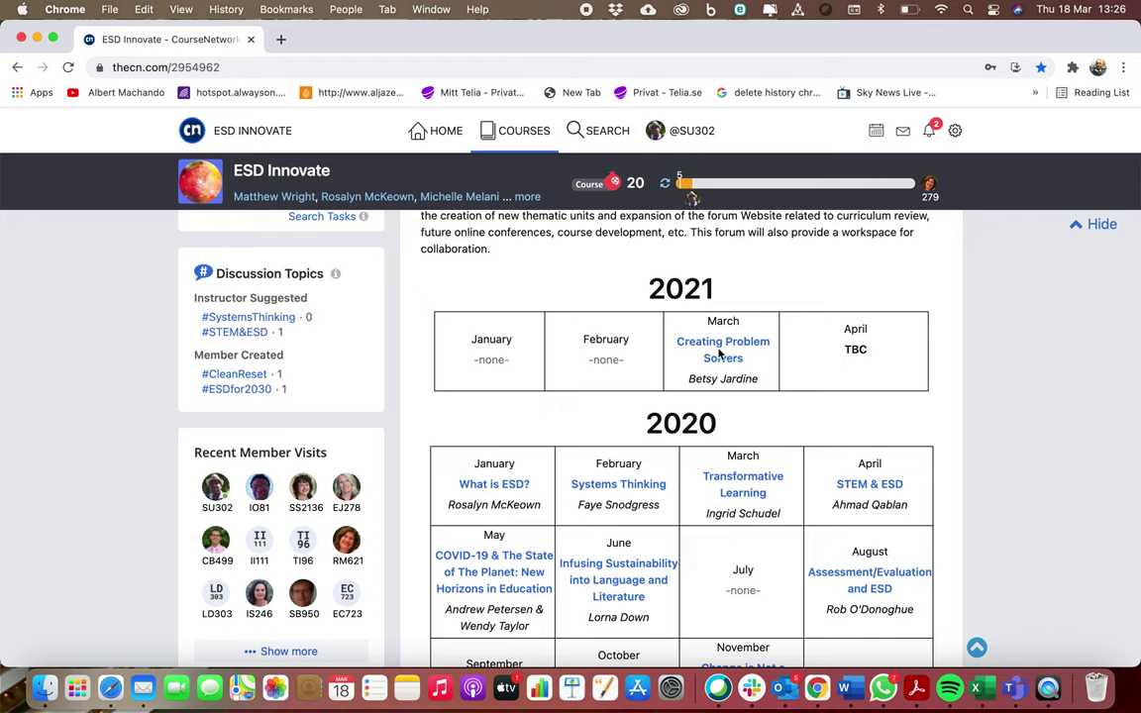
Open the 'Creating Problem Solvers: The Continuum from Play to Inquiry' theme and read down through it
{"action": "left_click", "coordinate": [720, 354]}
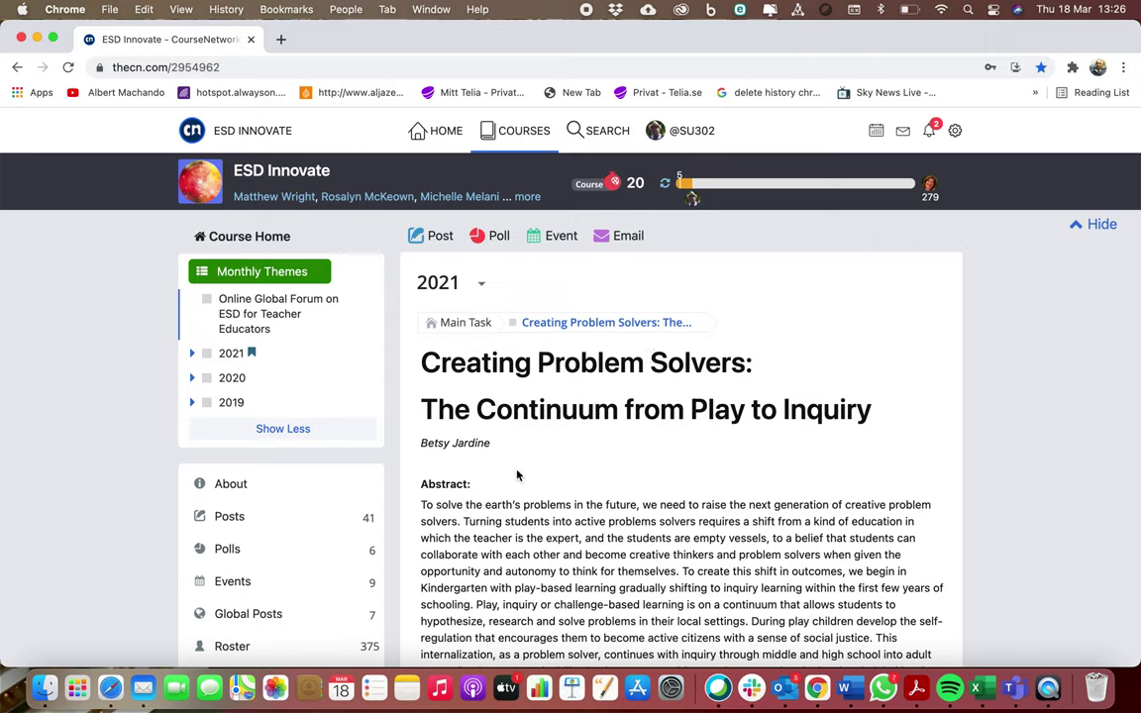
{"action": "scroll", "coordinate": [517, 476], "scroll_direction": "down", "scroll_amount": 1}
{"action": "scroll", "coordinate": [516, 476], "scroll_direction": "down", "scroll_amount": 4}
{"action": "scroll", "coordinate": [516, 473], "scroll_direction": "down", "scroll_amount": 2}
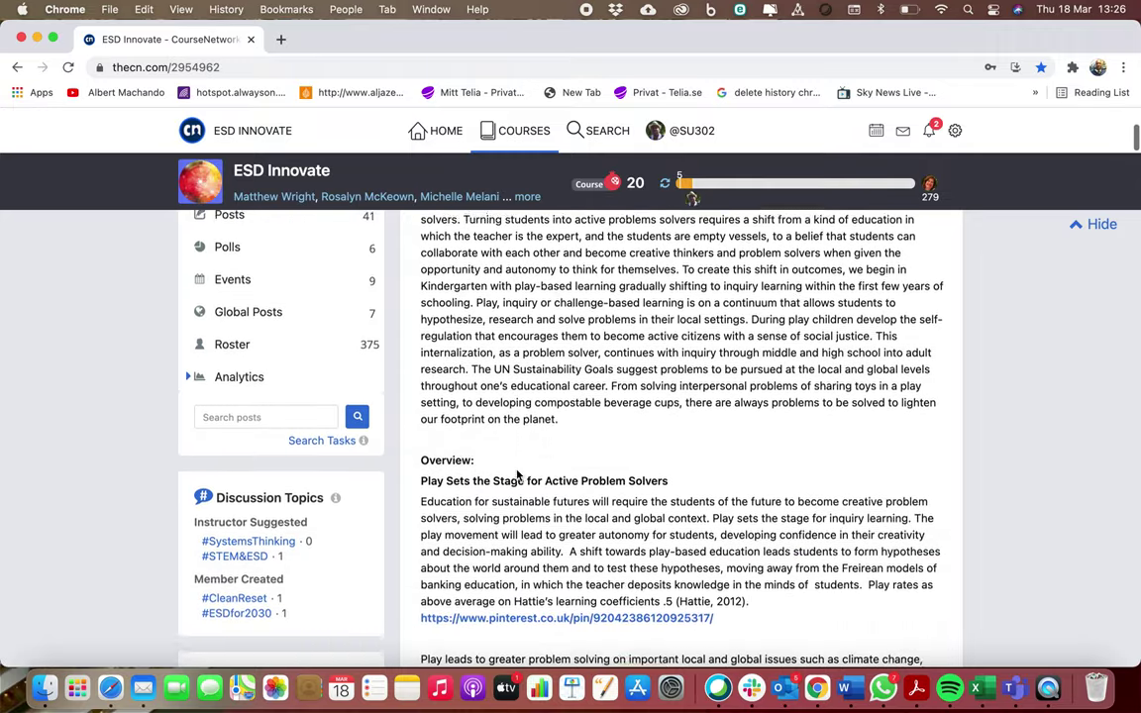
{"action": "scroll", "coordinate": [516, 471], "scroll_direction": "down", "scroll_amount": 2}
{"action": "scroll", "coordinate": [516, 471], "scroll_direction": "down", "scroll_amount": 3}
{"action": "scroll", "coordinate": [516, 472], "scroll_direction": "down", "scroll_amount": 5}
{"action": "scroll", "coordinate": [516, 472], "scroll_direction": "down", "scroll_amount": 5}
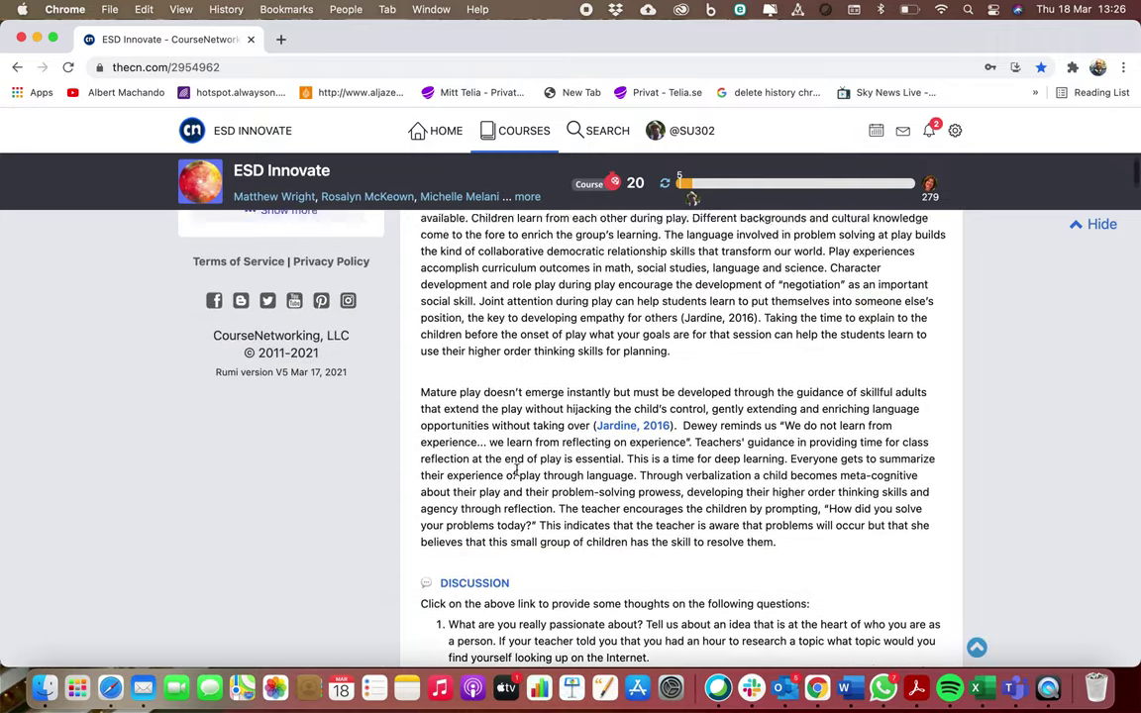
{"action": "scroll", "coordinate": [516, 471], "scroll_direction": "down", "scroll_amount": 6}
{"action": "scroll", "coordinate": [516, 472], "scroll_direction": "down", "scroll_amount": 5}
{"action": "scroll", "coordinate": [516, 473], "scroll_direction": "down", "scroll_amount": 4}
{"action": "scroll", "coordinate": [516, 474], "scroll_direction": "down", "scroll_amount": 3}
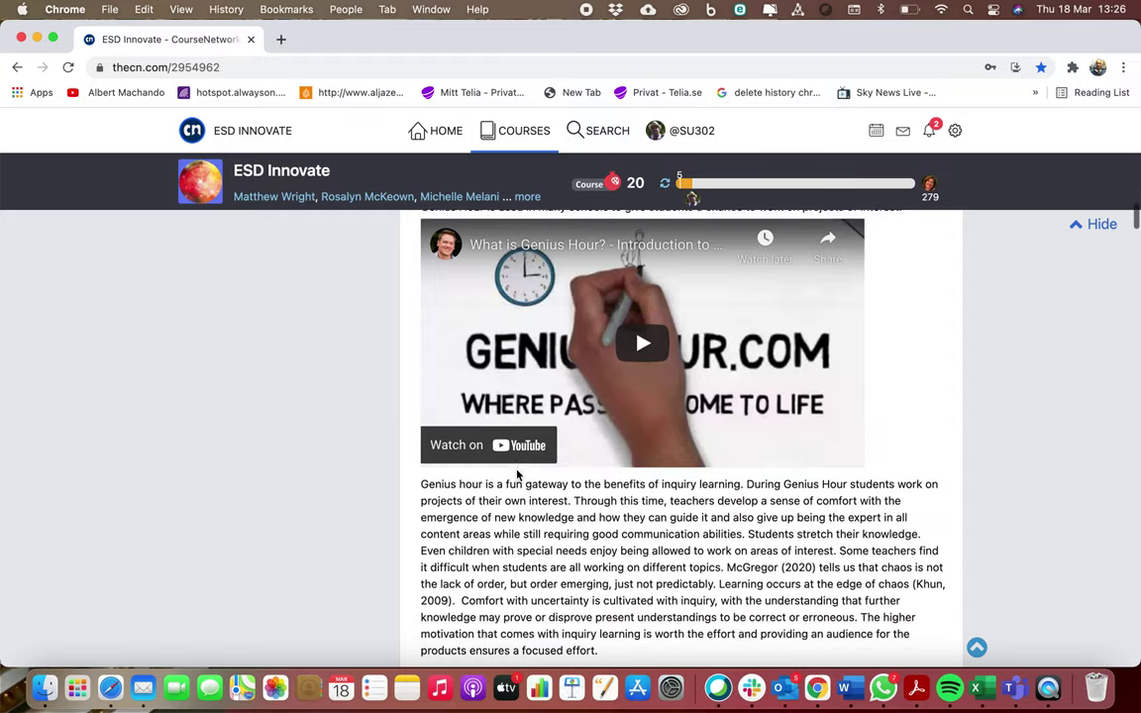
{"action": "scroll", "coordinate": [516, 475], "scroll_direction": "down", "scroll_amount": 1}
{"action": "scroll", "coordinate": [516, 472], "scroll_direction": "down", "scroll_amount": 4}
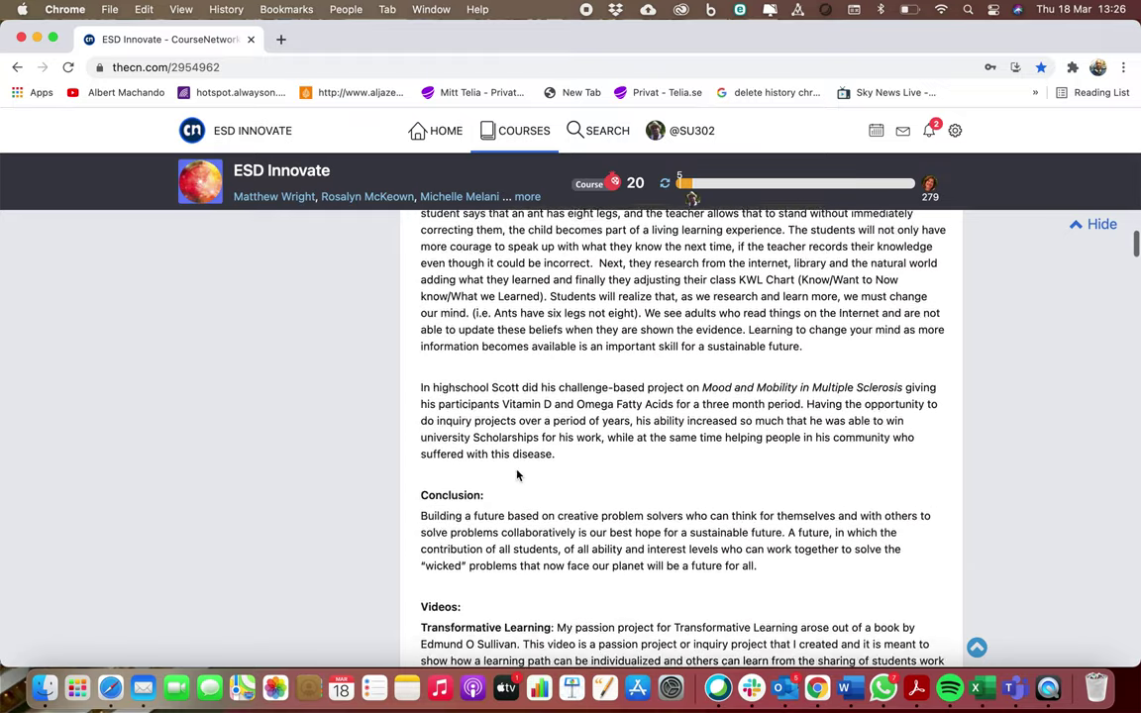
{"action": "scroll", "coordinate": [516, 475], "scroll_direction": "down", "scroll_amount": 3}
{"action": "scroll", "coordinate": [516, 476], "scroll_direction": "down", "scroll_amount": 5}
{"action": "scroll", "coordinate": [516, 475], "scroll_direction": "down", "scroll_amount": 3}
{"action": "scroll", "coordinate": [519, 473], "scroll_direction": "down", "scroll_amount": 2}
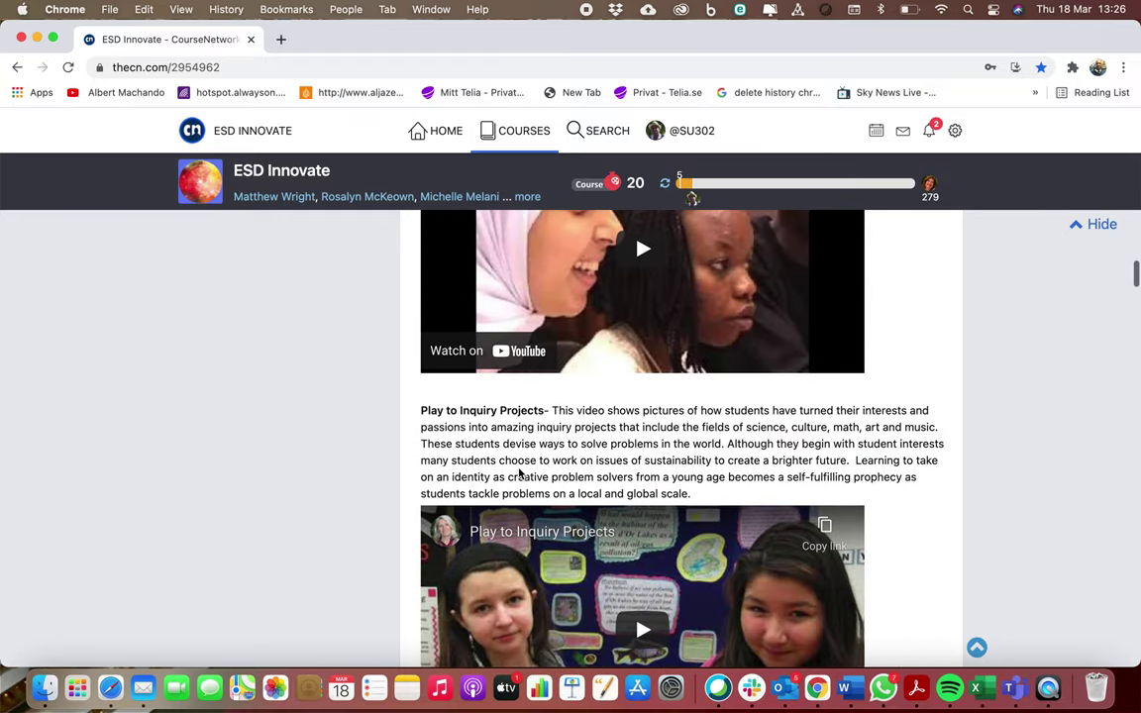
{"action": "scroll", "coordinate": [519, 473], "scroll_direction": "down", "scroll_amount": 1}
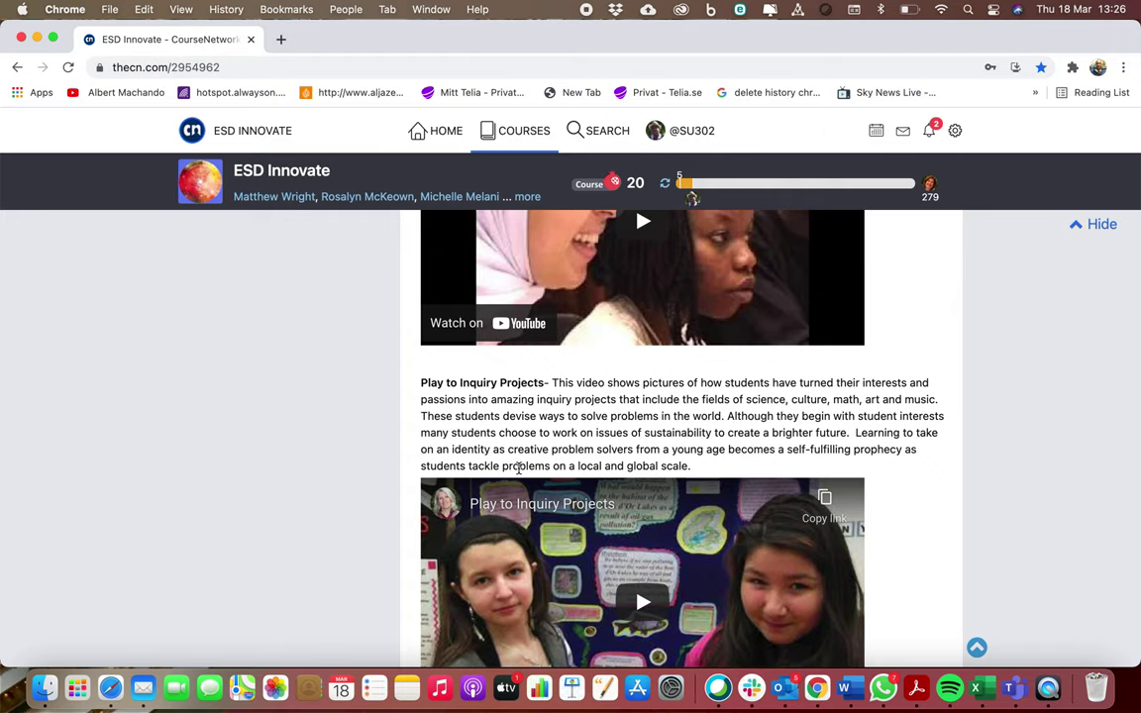
{"action": "scroll", "coordinate": [519, 472], "scroll_direction": "down", "scroll_amount": 3}
{"action": "scroll", "coordinate": [519, 473], "scroll_direction": "down", "scroll_amount": 4}
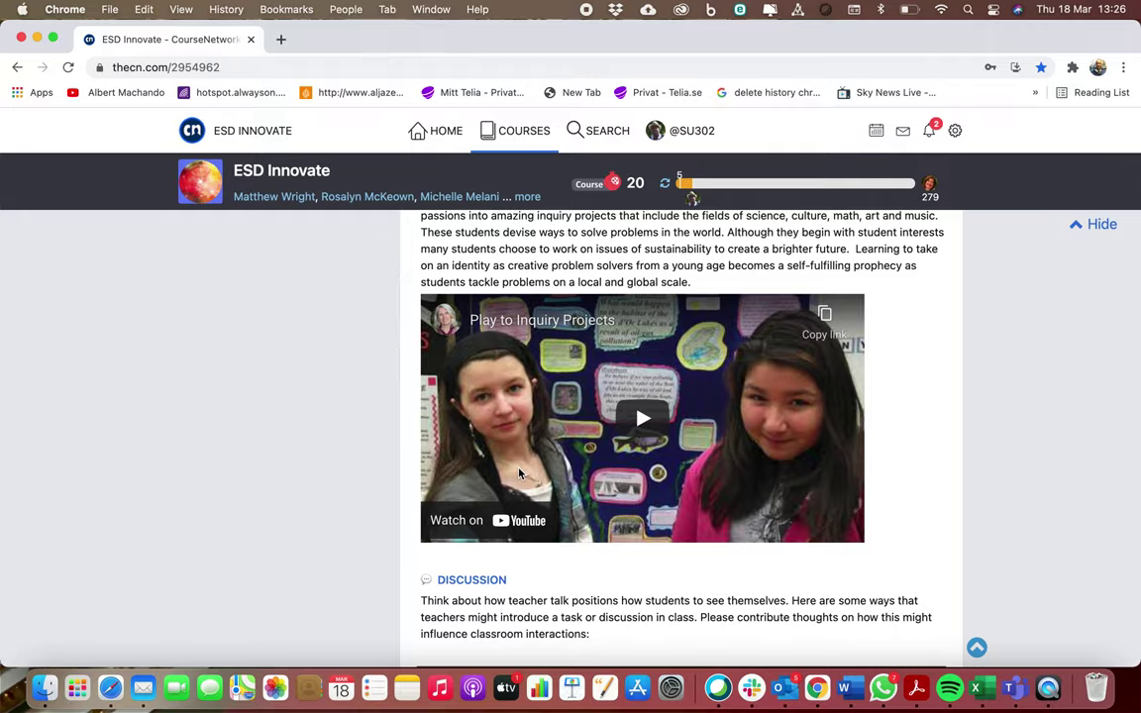
Scroll back up to the Creating Problem Solvers title and Course Home sidebar
{"action": "scroll", "coordinate": [519, 473], "scroll_direction": "up", "scroll_amount": 5}
{"action": "scroll", "coordinate": [519, 472], "scroll_direction": "up", "scroll_amount": 8}
{"action": "scroll", "coordinate": [519, 473], "scroll_direction": "up", "scroll_amount": 6}
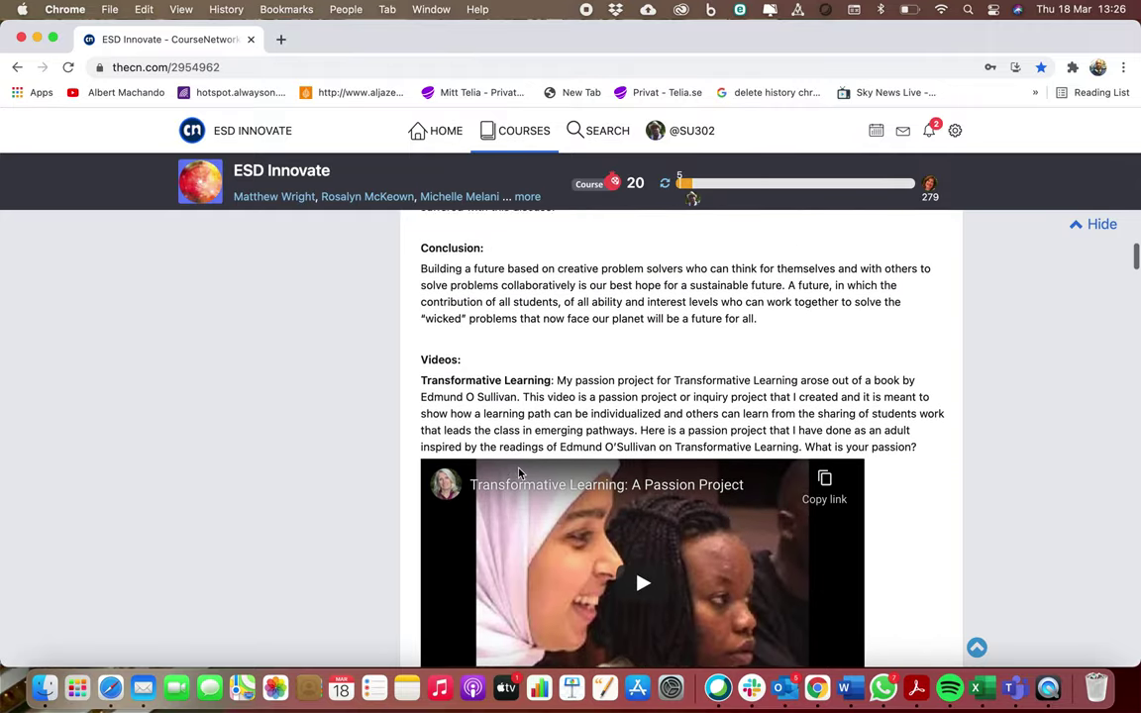
{"action": "scroll", "coordinate": [519, 474], "scroll_direction": "up", "scroll_amount": 9}
{"action": "scroll", "coordinate": [517, 473], "scroll_direction": "up", "scroll_amount": 4}
{"action": "scroll", "coordinate": [517, 474], "scroll_direction": "up", "scroll_amount": 12}
{"action": "scroll", "coordinate": [518, 473], "scroll_direction": "up", "scroll_amount": 8}
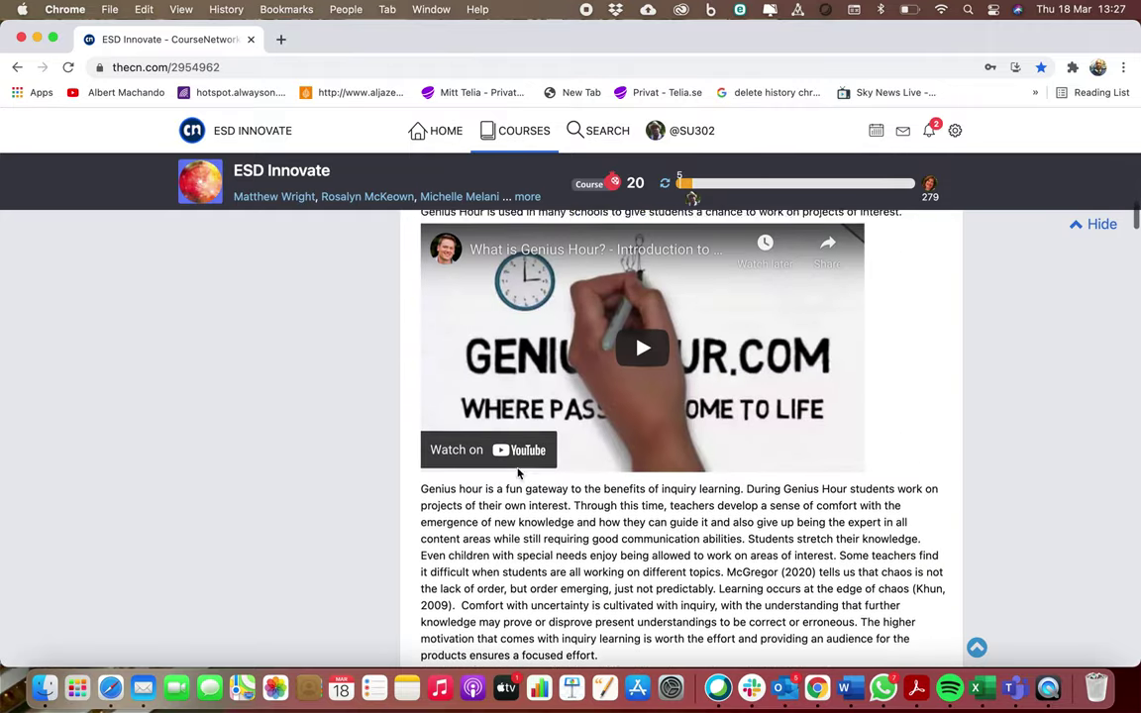
{"action": "scroll", "coordinate": [518, 473], "scroll_direction": "up", "scroll_amount": 6}
{"action": "scroll", "coordinate": [517, 474], "scroll_direction": "up", "scroll_amount": 3}
{"action": "scroll", "coordinate": [517, 474], "scroll_direction": "up", "scroll_amount": 5}
{"action": "scroll", "coordinate": [517, 473], "scroll_direction": "up", "scroll_amount": 5}
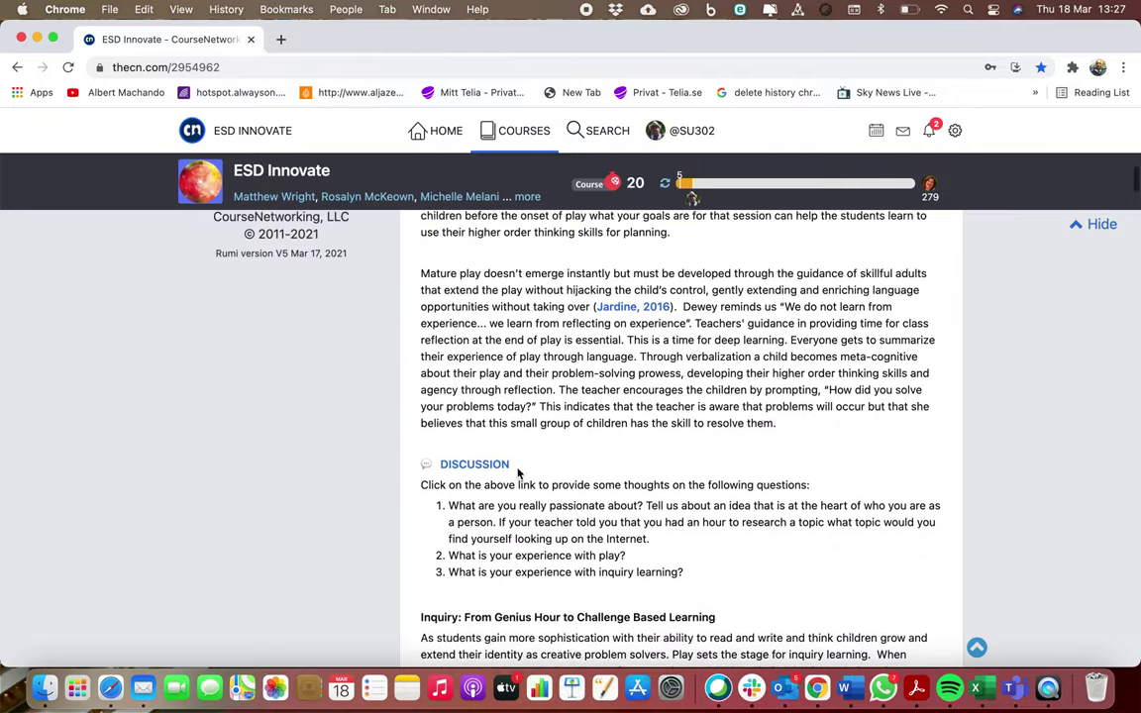
{"action": "scroll", "coordinate": [517, 473], "scroll_direction": "up", "scroll_amount": 6}
{"action": "scroll", "coordinate": [517, 470], "scroll_direction": "up", "scroll_amount": 3}
{"action": "scroll", "coordinate": [517, 470], "scroll_direction": "up", "scroll_amount": 3}
{"action": "scroll", "coordinate": [516, 469], "scroll_direction": "up", "scroll_amount": 2}
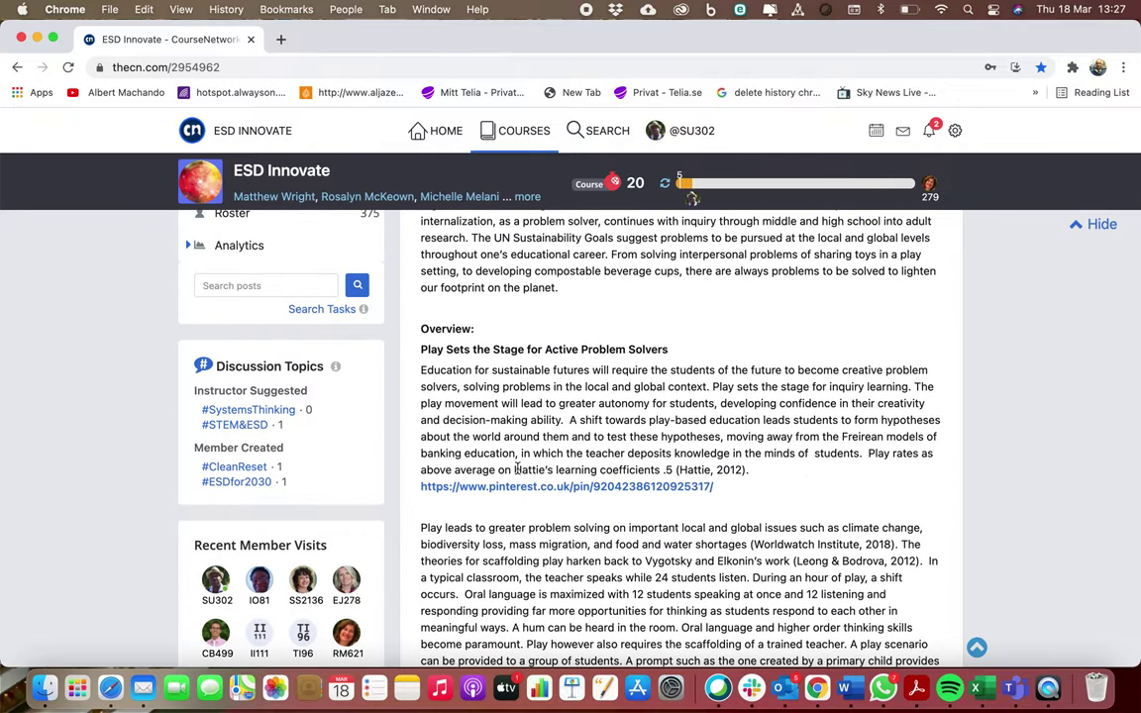
{"action": "scroll", "coordinate": [517, 470], "scroll_direction": "up", "scroll_amount": 8}
{"action": "scroll", "coordinate": [517, 473], "scroll_direction": "up", "scroll_amount": 3}
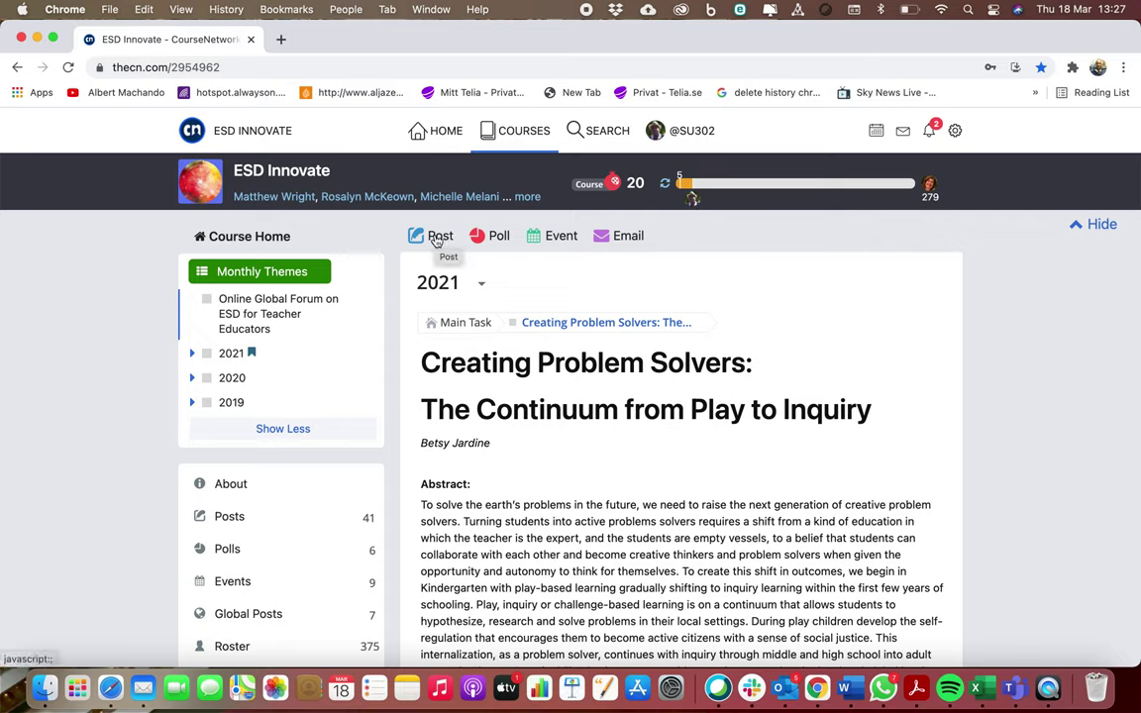
{"action": "left_click", "coordinate": [436, 240]}
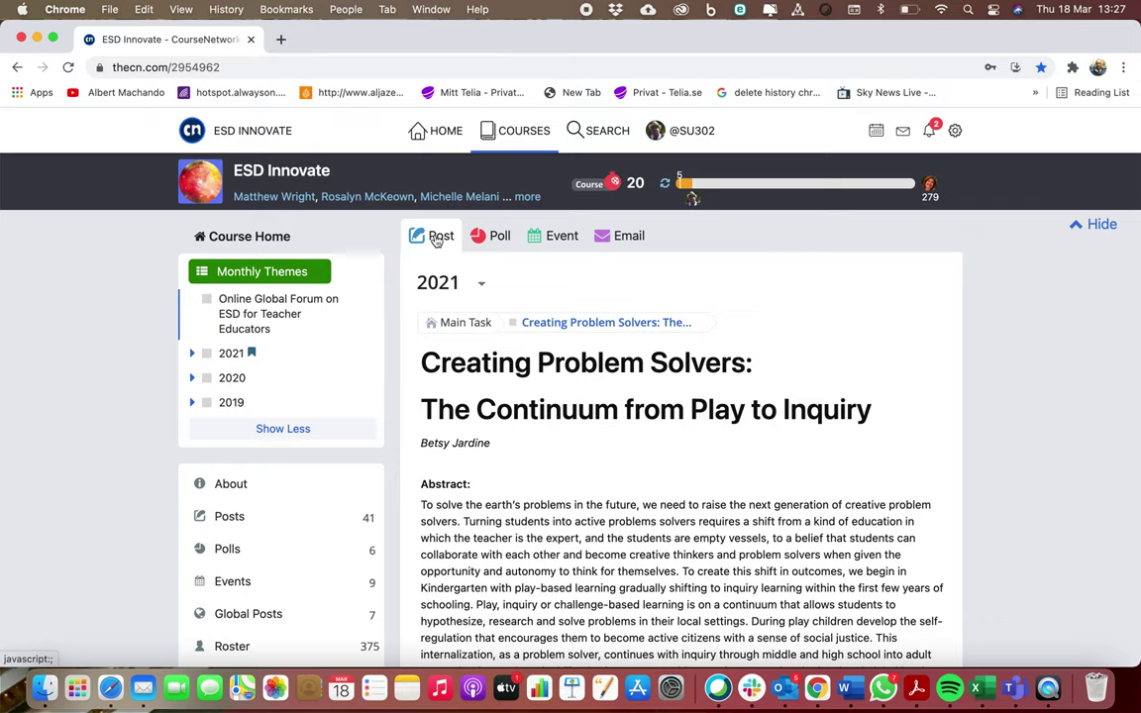
Compose a new ESD Innovate post with the body text 'Hi'
{"action": "left_click", "coordinate": [436, 241]}
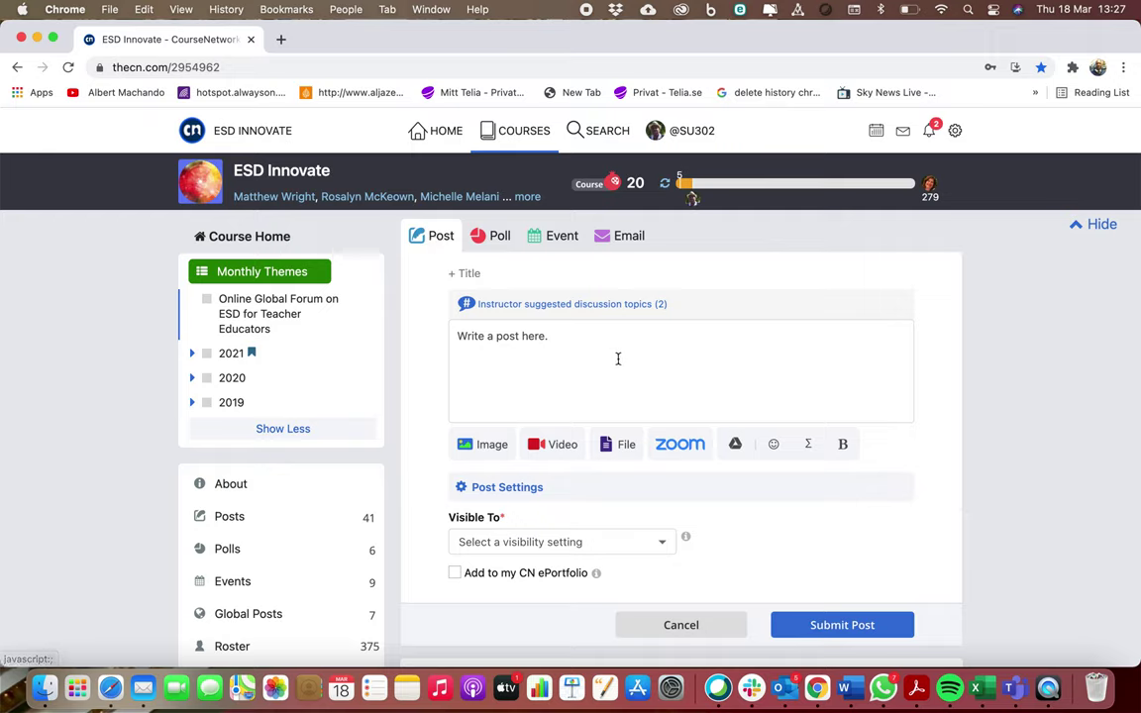
{"action": "left_click", "coordinate": [468, 336]}
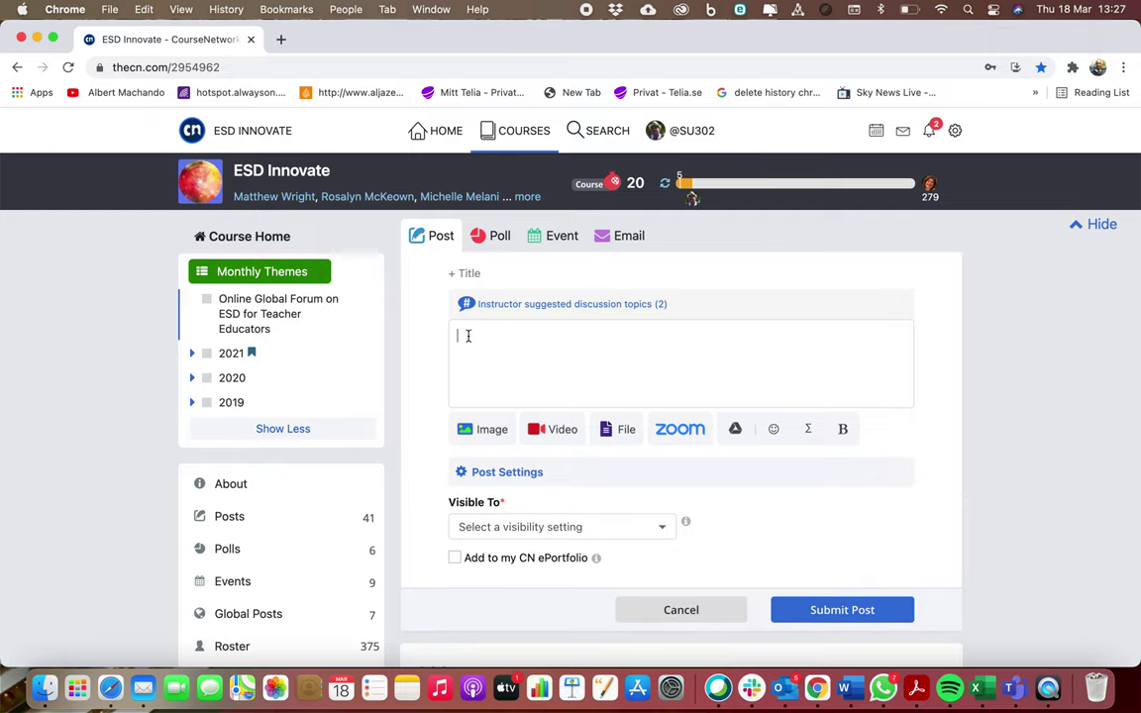
{"action": "type", "text": "Hi"}
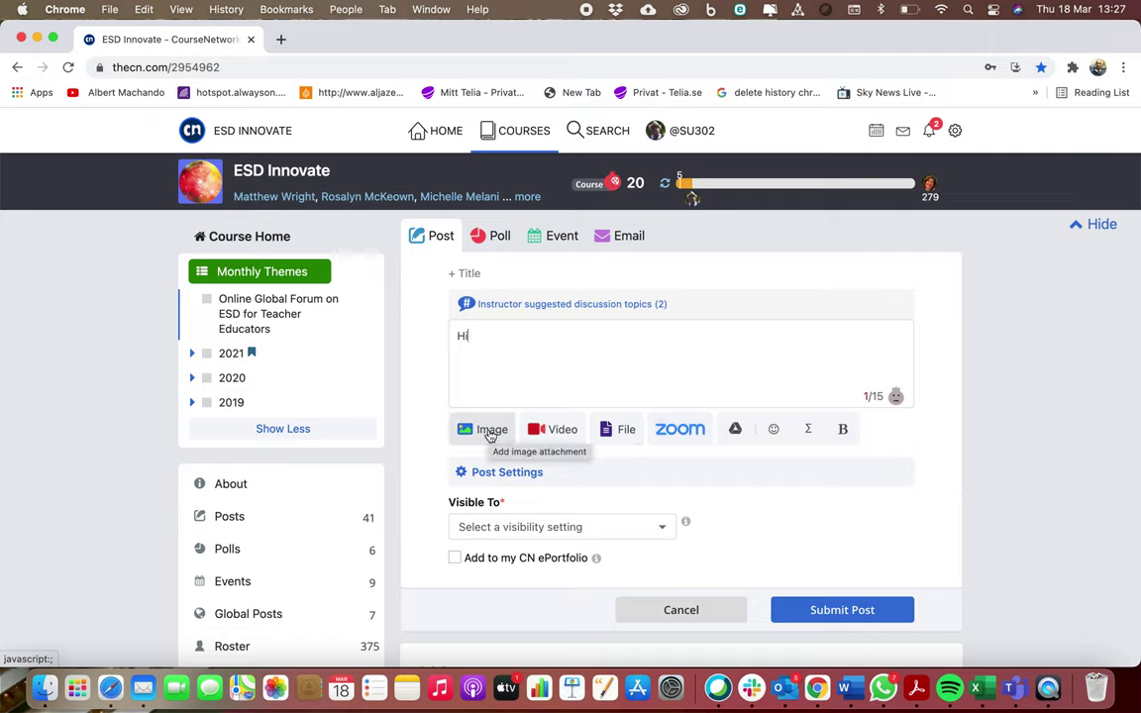
{"action": "left_click", "coordinate": [488, 435]}
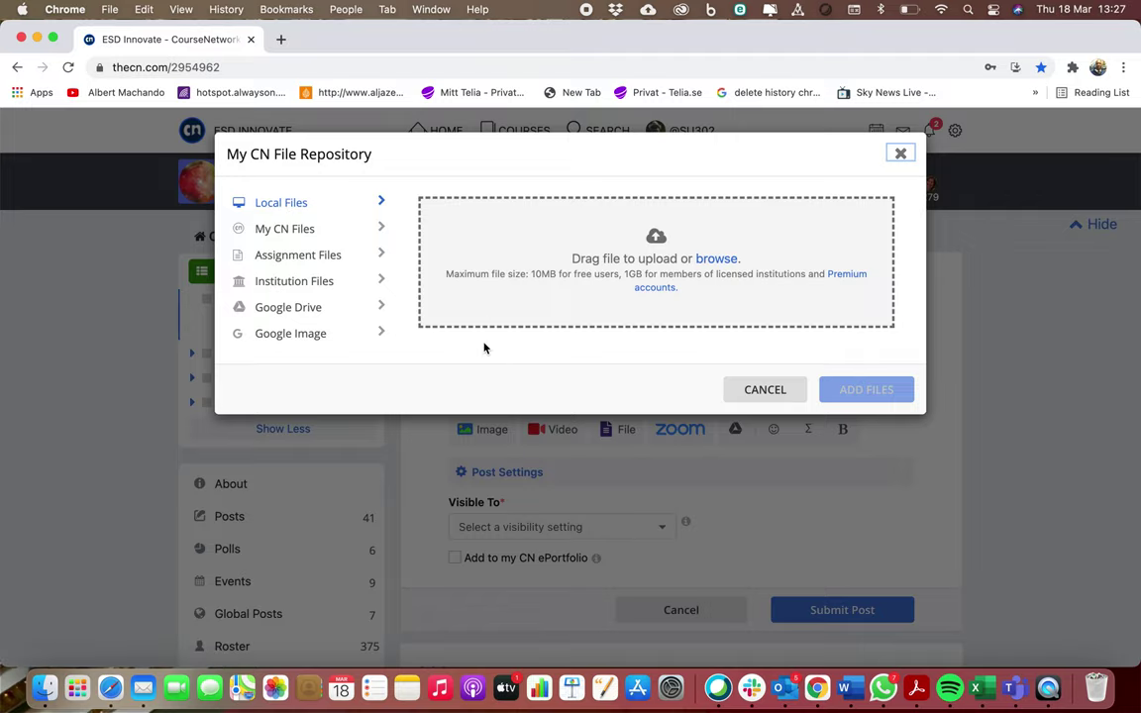
Attach Bull.jpg from the pictures folder to the 'Hi' draft post
{"action": "left_click", "coordinate": [717, 259]}
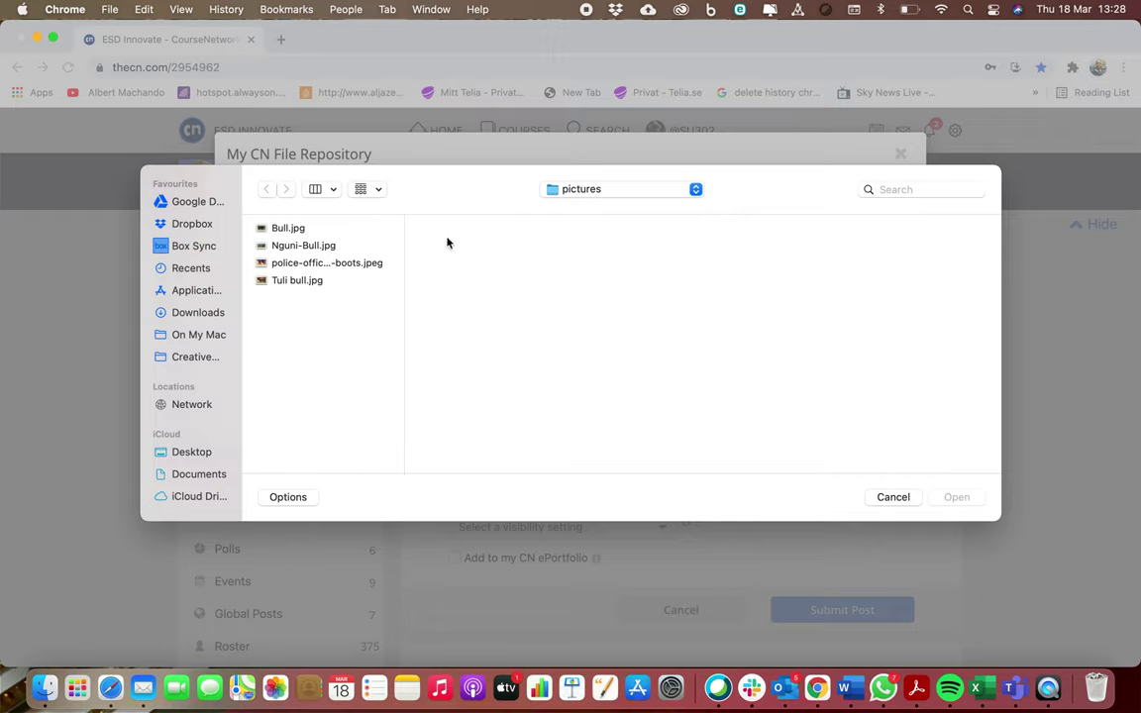
{"action": "left_click", "coordinate": [283, 230]}
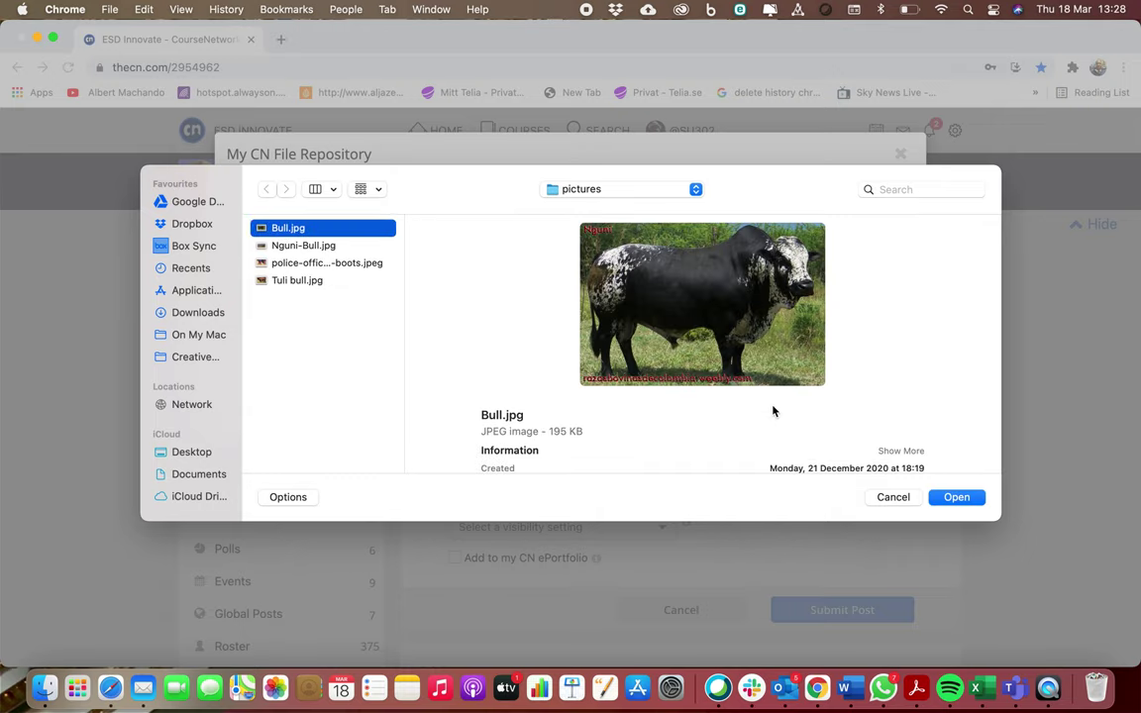
{"action": "left_click", "coordinate": [954, 499]}
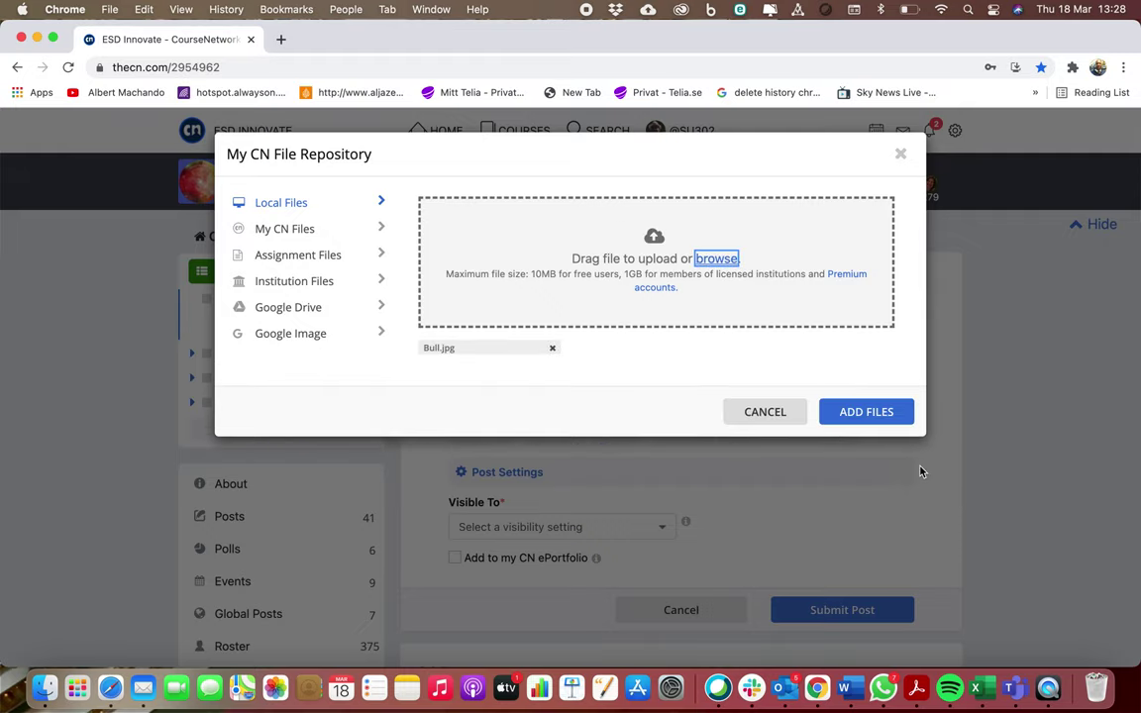
{"action": "left_click", "coordinate": [872, 415]}
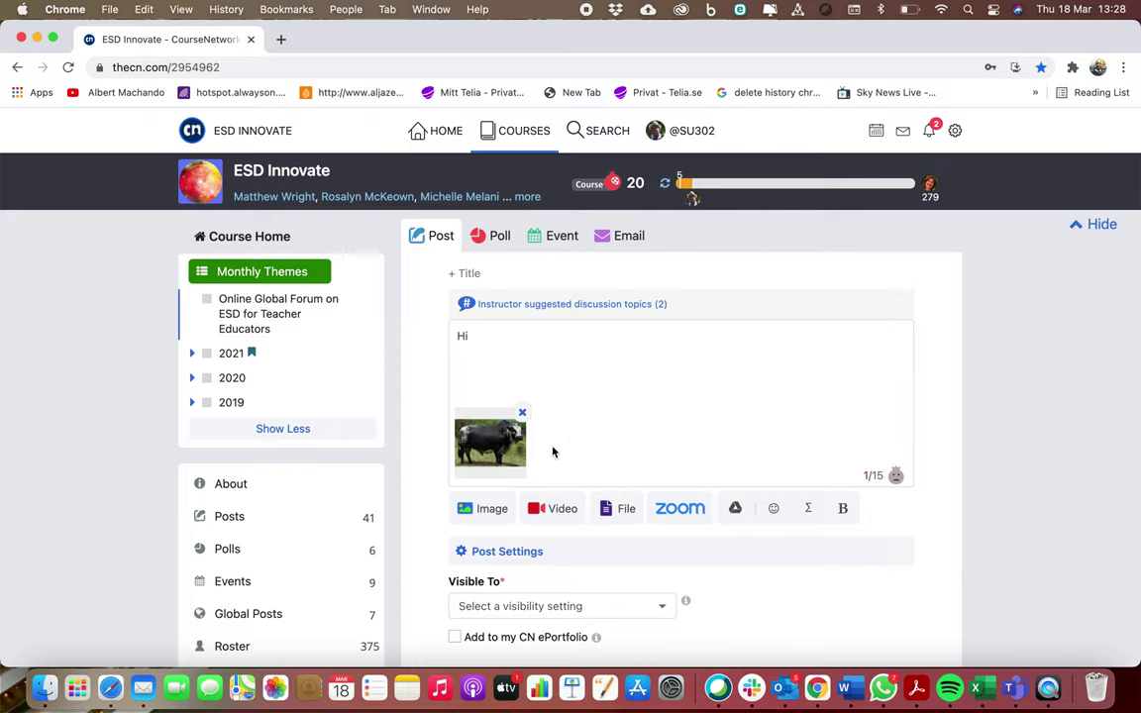
{"action": "scroll", "coordinate": [587, 439], "scroll_direction": "down", "scroll_amount": 1}
Cancel the 'Hi' draft post and confirm discarding the unsaved changes
{"action": "scroll", "coordinate": [587, 438], "scroll_direction": "down", "scroll_amount": 2}
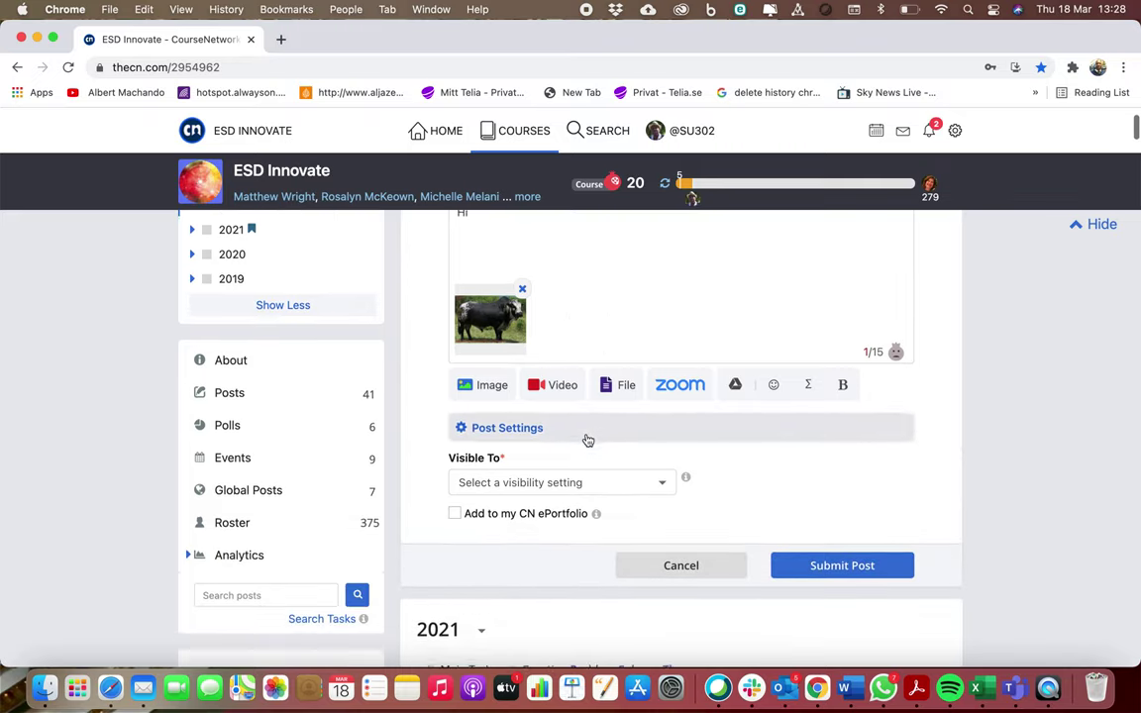
{"action": "scroll", "coordinate": [587, 439], "scroll_direction": "down", "scroll_amount": 2}
{"action": "scroll", "coordinate": [587, 439], "scroll_direction": "down", "scroll_amount": 2}
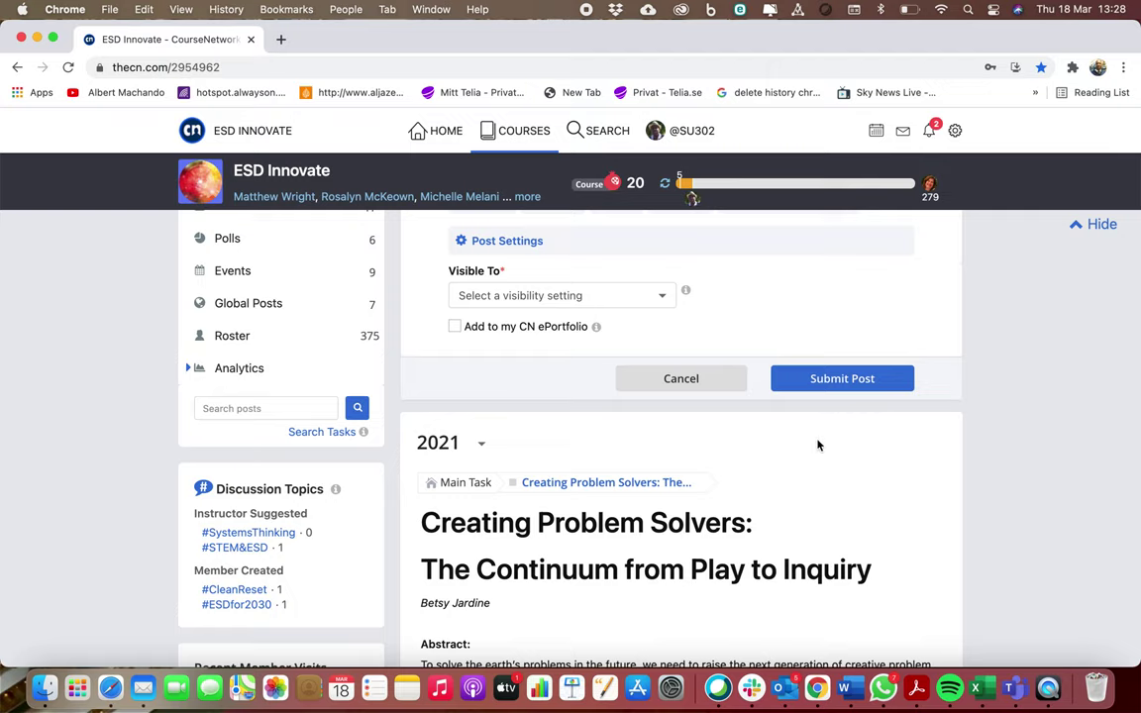
{"action": "scroll", "coordinate": [781, 476], "scroll_direction": "up", "scroll_amount": 1}
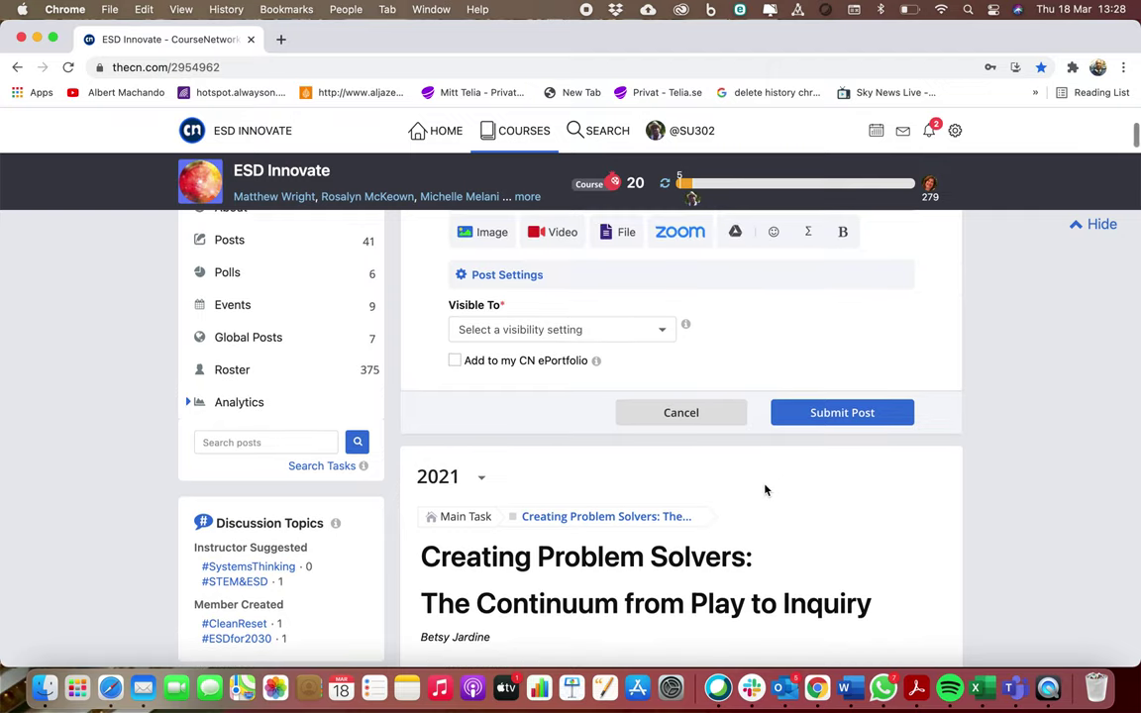
{"action": "left_click", "coordinate": [697, 416]}
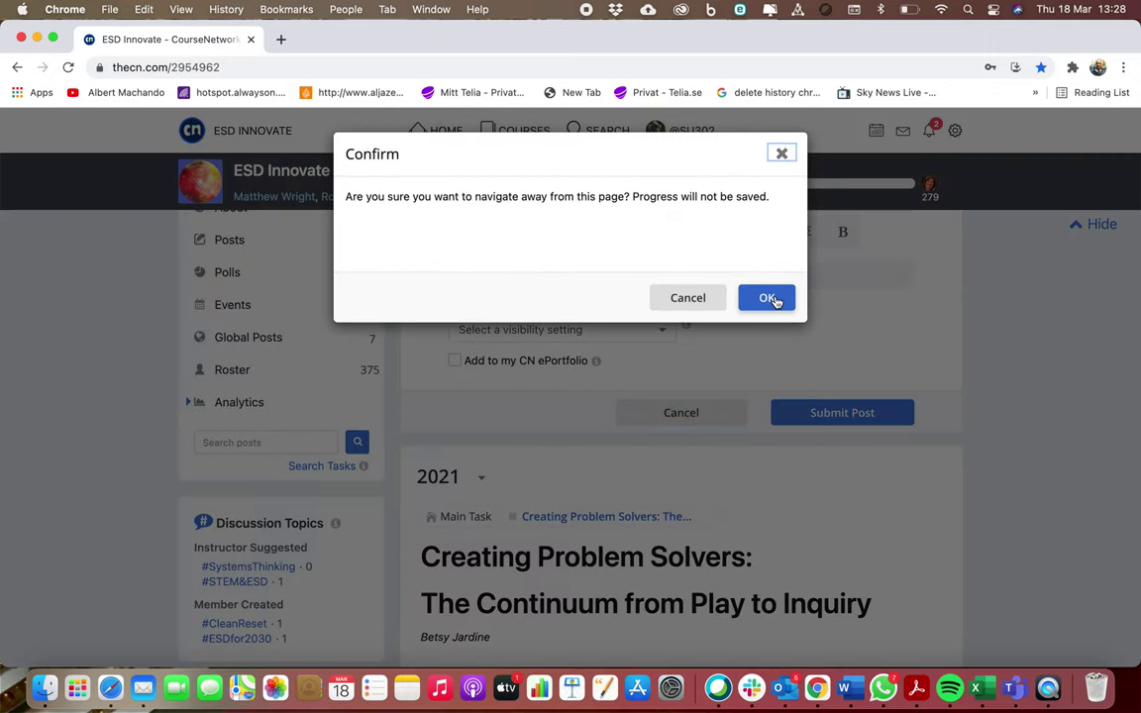
{"action": "left_click", "coordinate": [774, 300]}
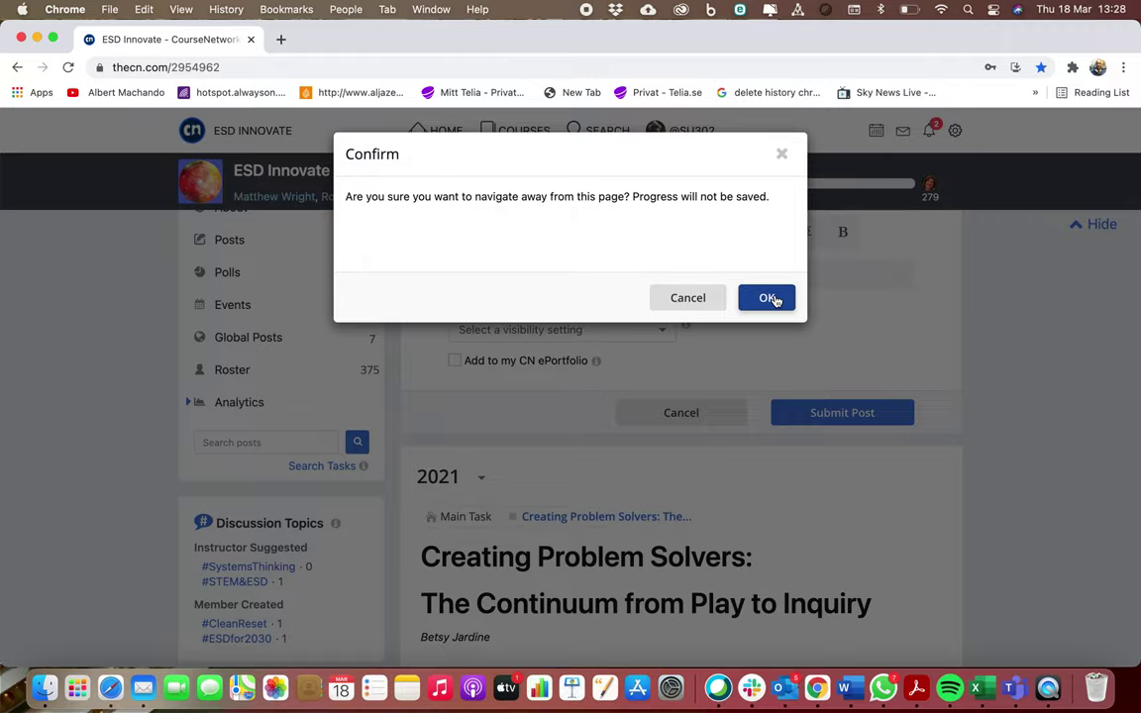
Open the #STEM&ESD topic from the sidebar's Discussion Topics list
{"action": "scroll", "coordinate": [481, 528], "scroll_direction": "down", "scroll_amount": 1}
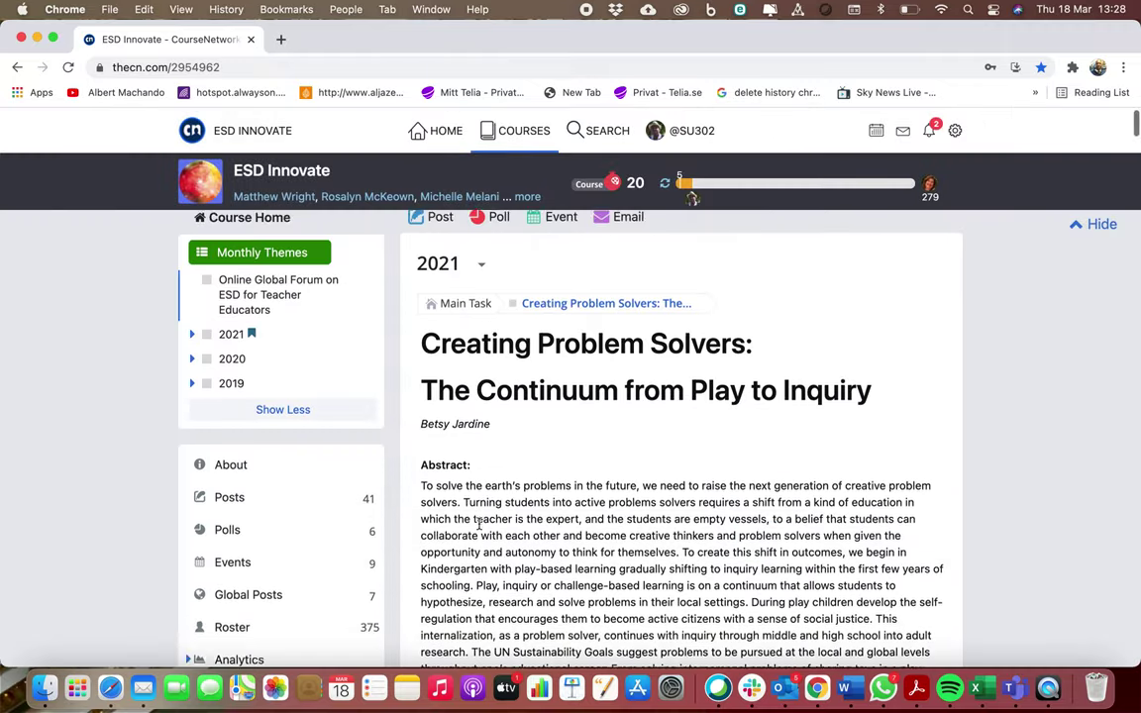
{"action": "scroll", "coordinate": [481, 528], "scroll_direction": "down", "scroll_amount": 4}
{"action": "scroll", "coordinate": [480, 528], "scroll_direction": "down", "scroll_amount": 3}
{"action": "scroll", "coordinate": [479, 528], "scroll_direction": "down", "scroll_amount": 3}
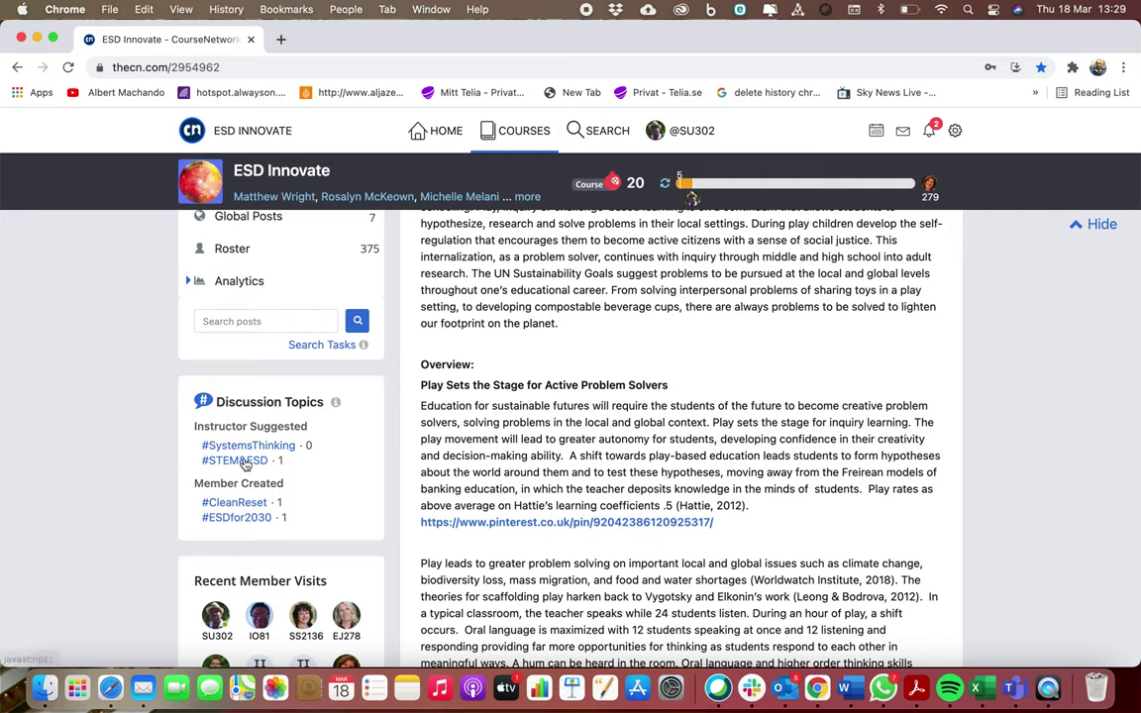
{"action": "left_click", "coordinate": [244, 462]}
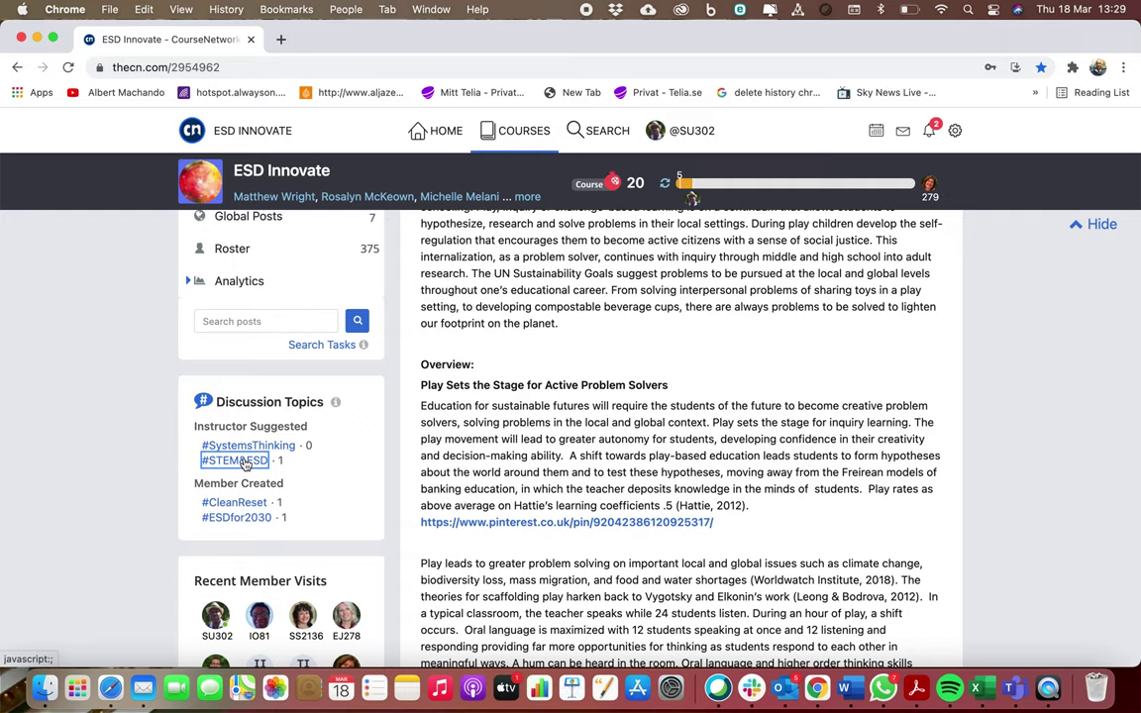
{"action": "left_click", "coordinate": [244, 463]}
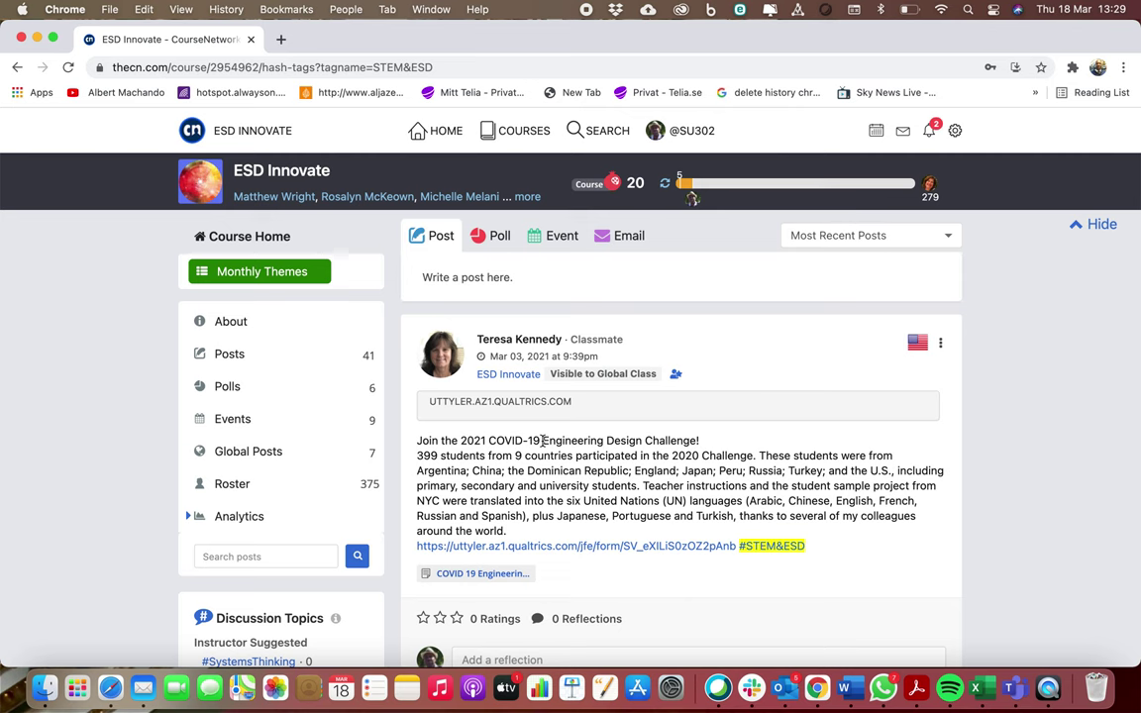
Start an empty reflection on the classmate's COVID-19 Engineering Design Challenge post
{"action": "scroll", "coordinate": [540, 396], "scroll_direction": "down", "scroll_amount": 3}
{"action": "scroll", "coordinate": [542, 448], "scroll_direction": "down", "scroll_amount": 2}
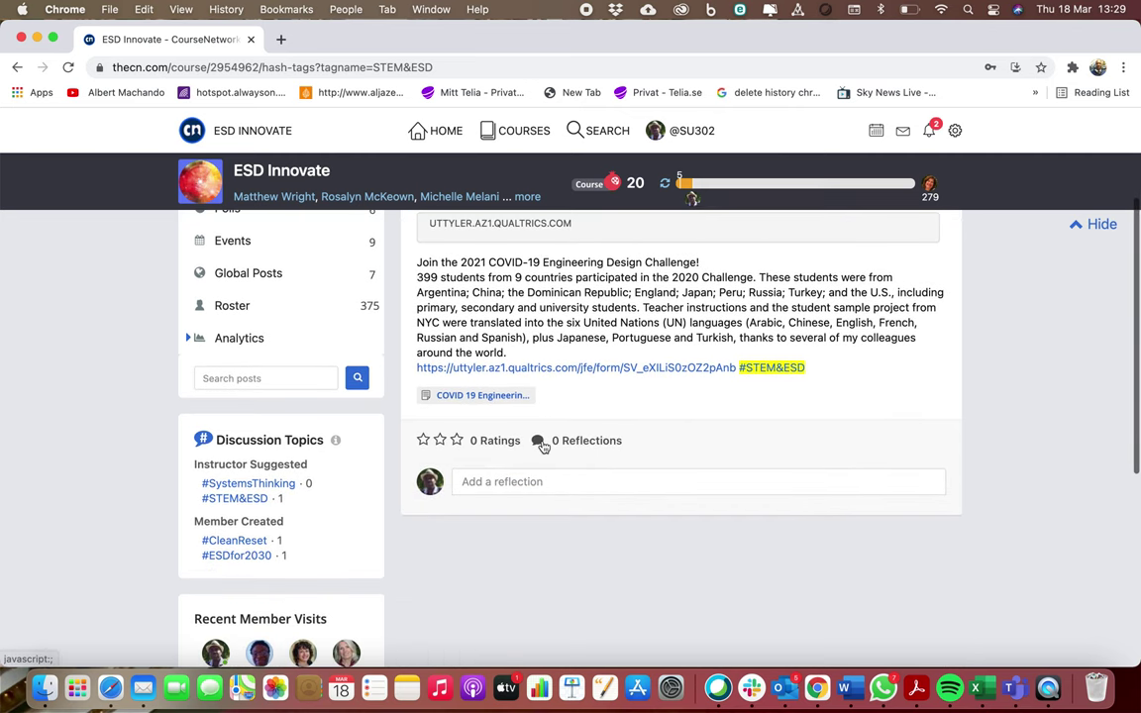
{"action": "left_click", "coordinate": [494, 483]}
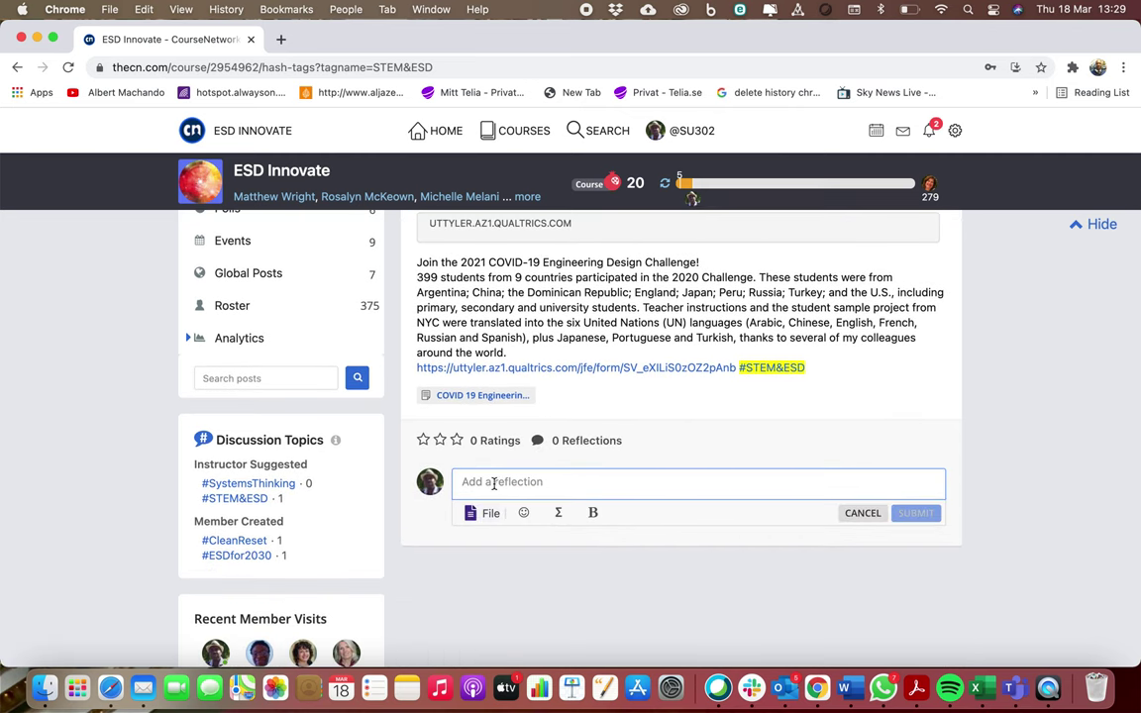